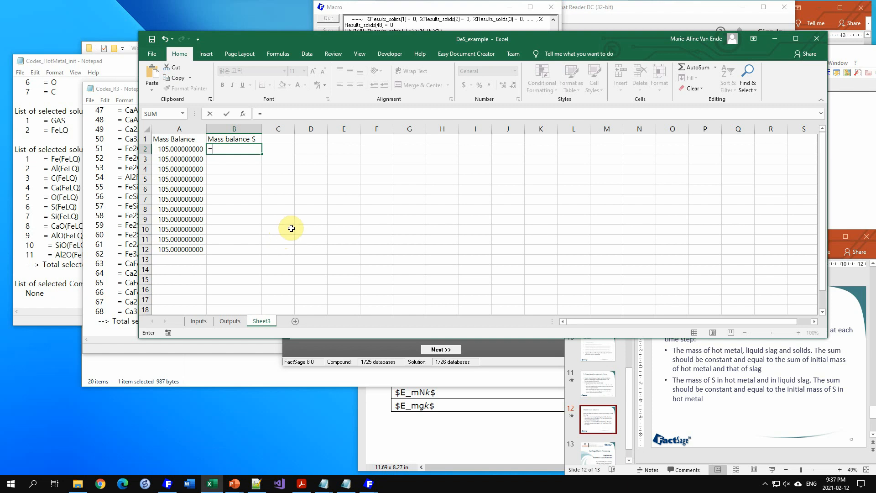
Step: Complete the sulfur balance formula in B2 of Sheet3 as =Outputs!C2*Outputs!F2/100+Outputs!L2*Outputs!W2/100
click(231, 321)
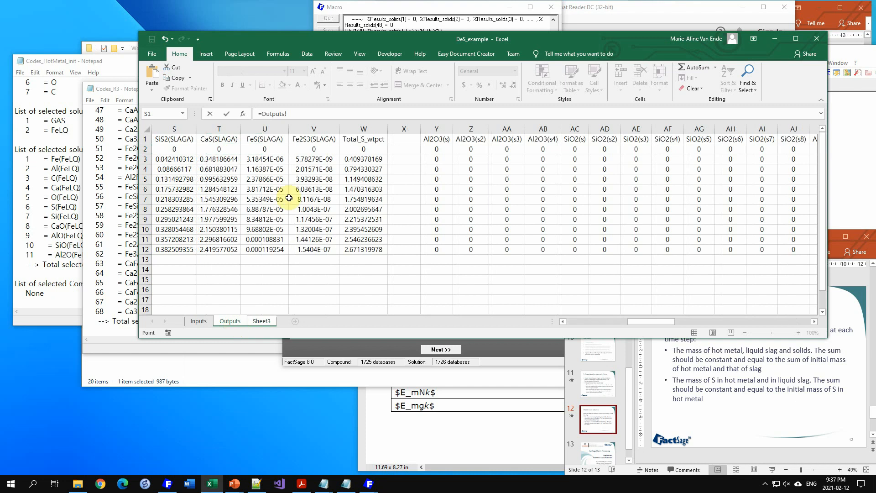
drag(653, 322, 571, 329)
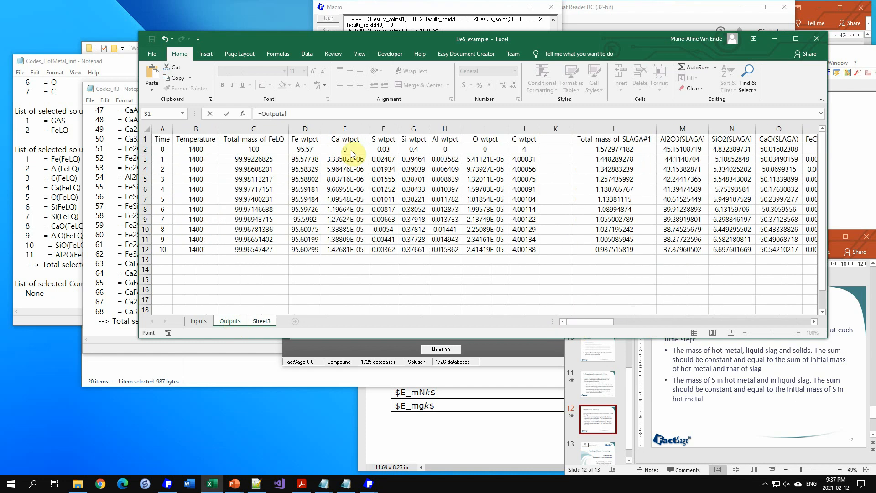
click(246, 150)
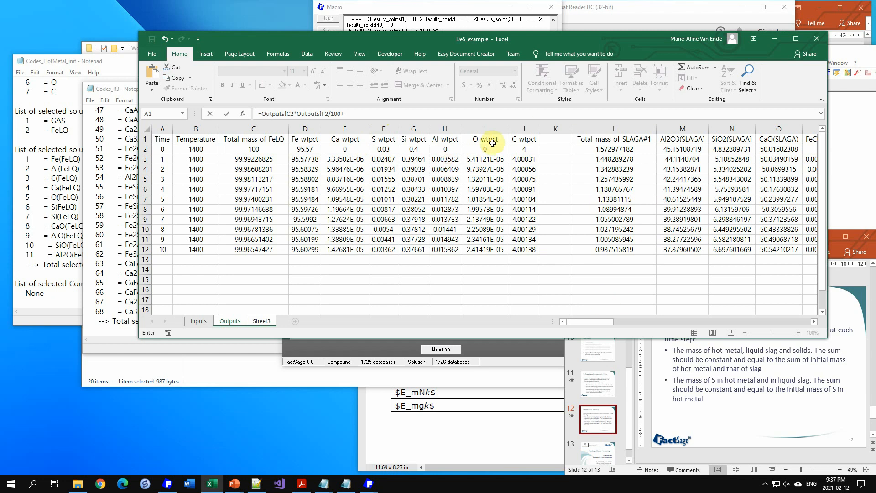
click(597, 150)
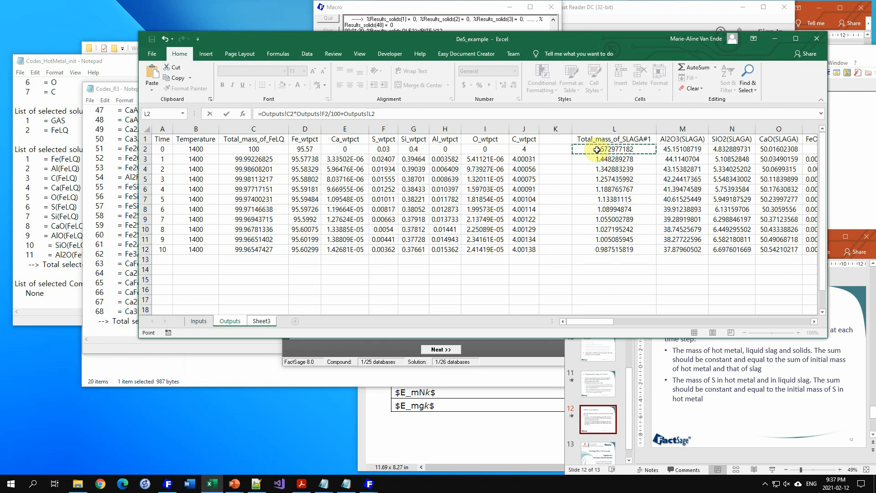
text(*)
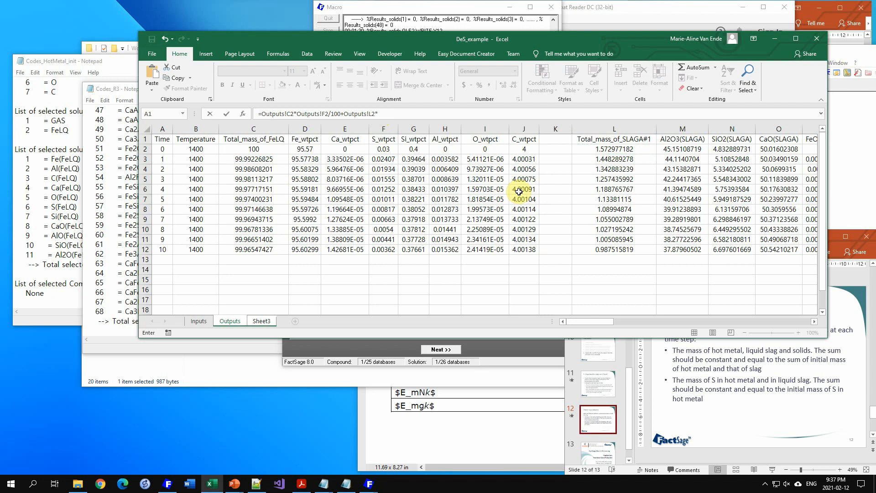
drag(586, 322, 625, 322)
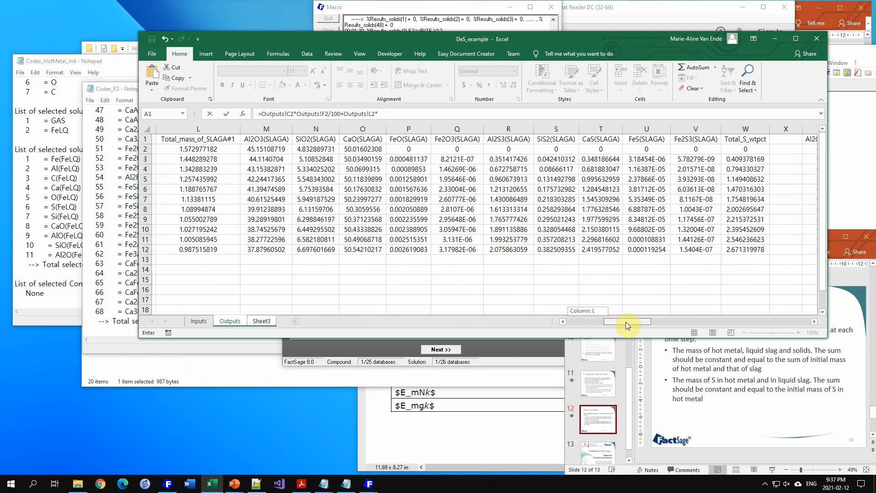
click(732, 150)
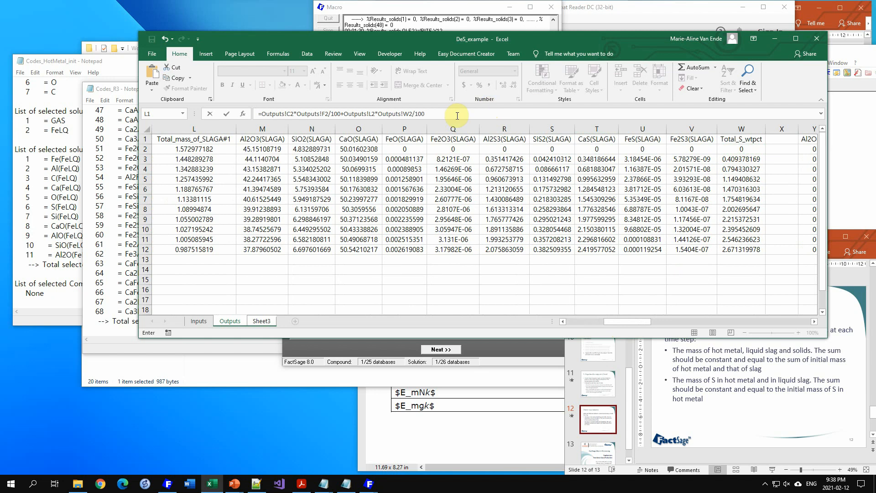
key(Return)
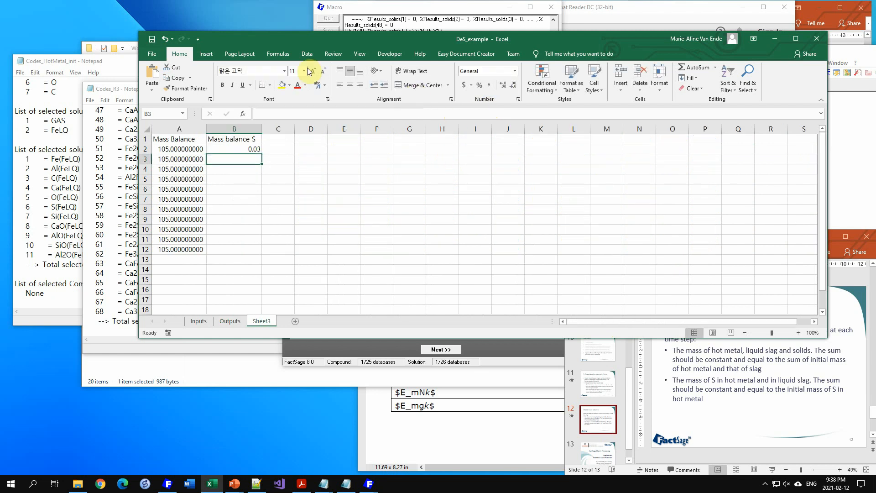
Step: Compare B2 with the initial S content on the Inputs sheet and fill the sulfur balance formula down to B12
click(247, 149)
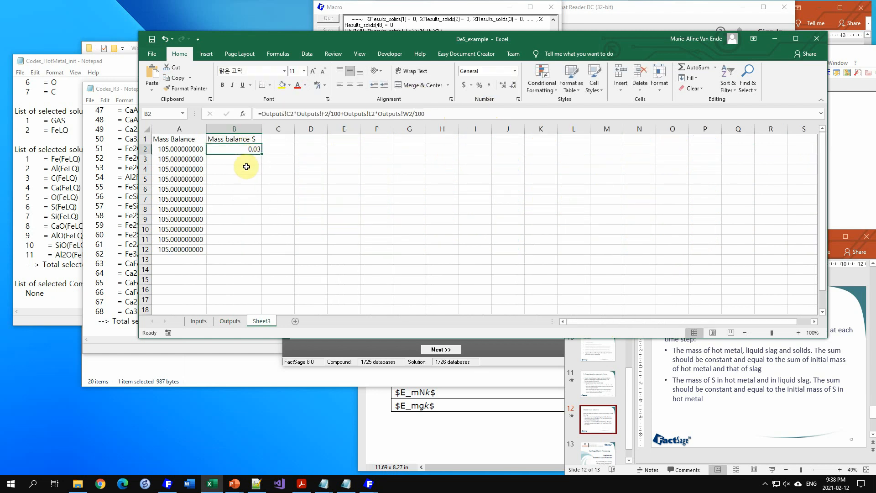
click(196, 322)
click(263, 159)
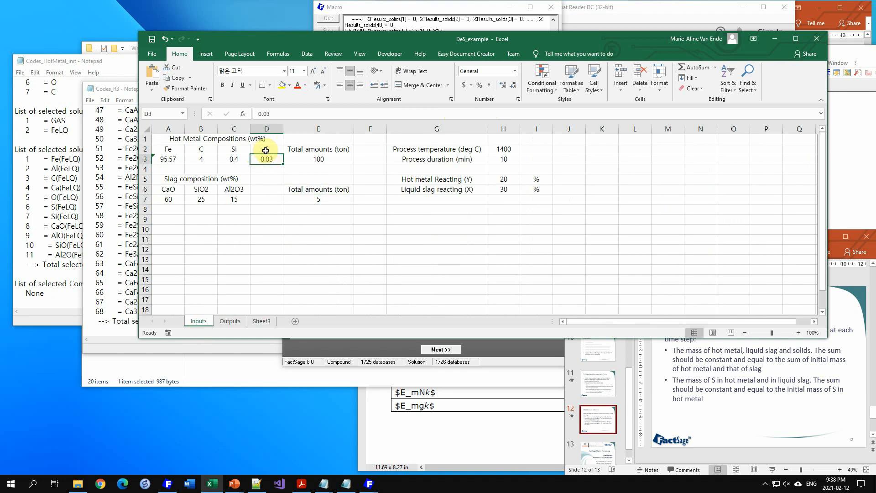
click(261, 322)
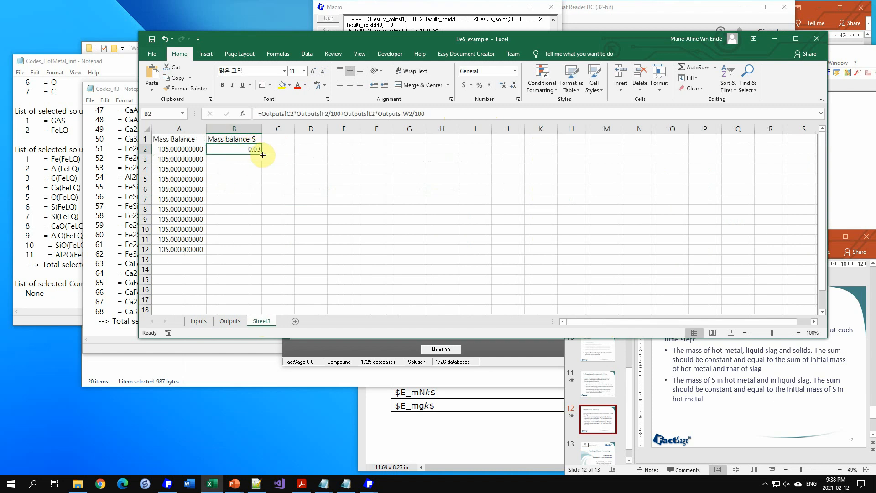
drag(262, 155, 265, 255)
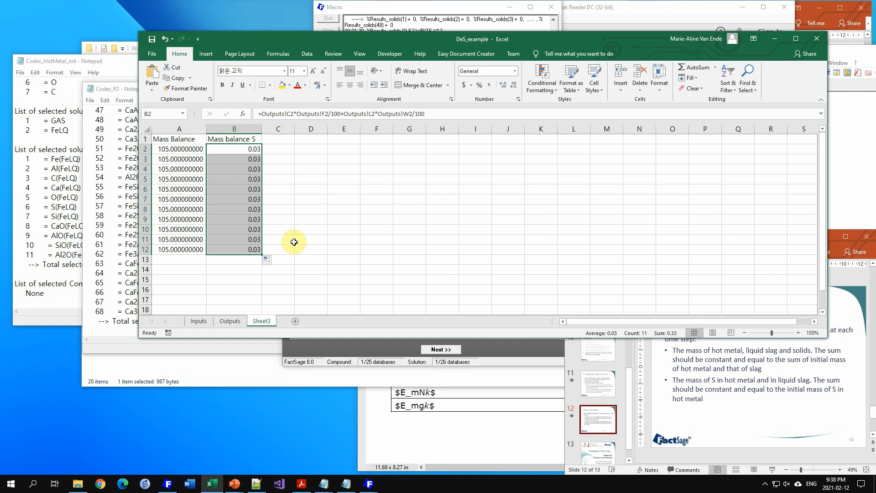
click(244, 248)
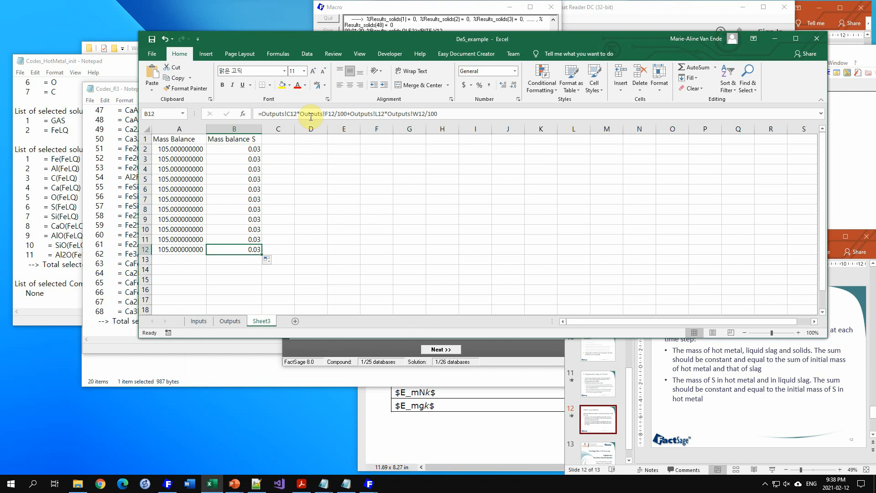
Step: Format the Mass balance S column as Number with 18 decimal places and check its values for deviations
click(245, 129)
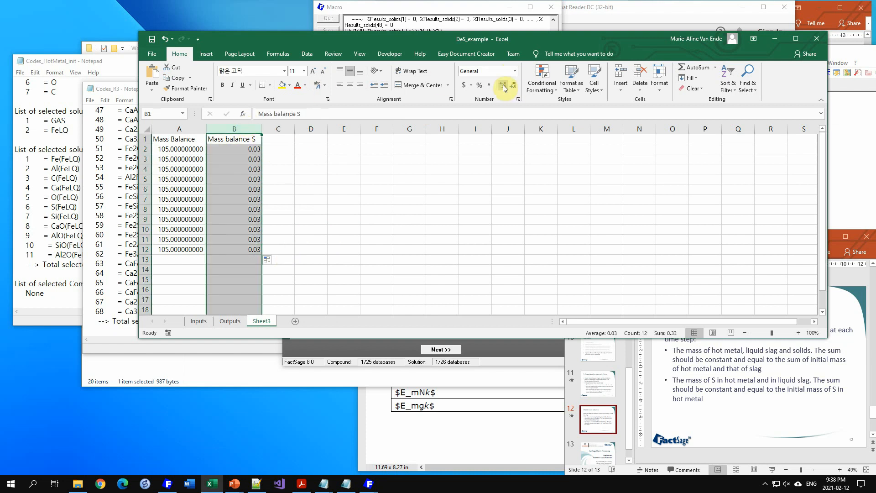
click(515, 70)
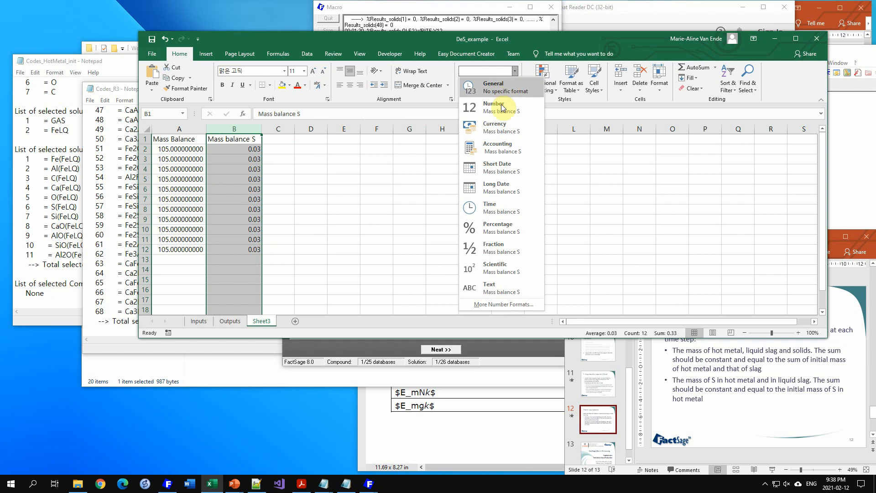
click(504, 96)
click(503, 89)
click(504, 89)
click(503, 89)
click(503, 89)
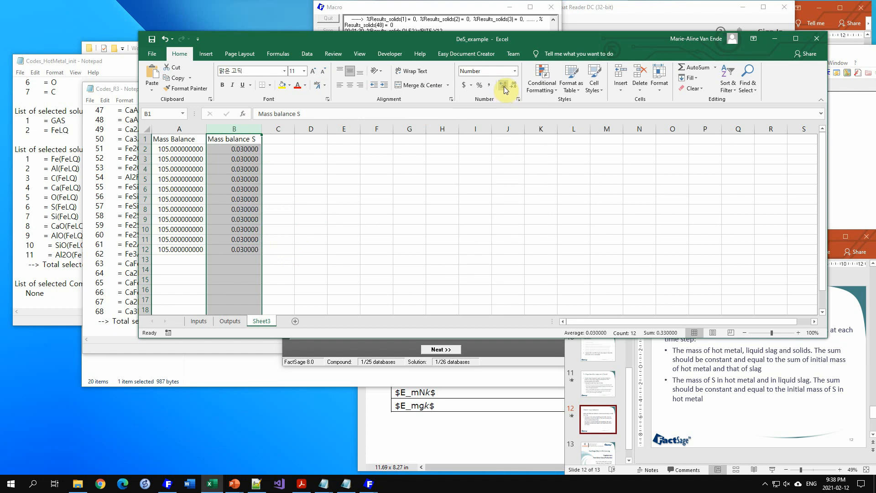
click(504, 88)
click(504, 89)
click(504, 89)
click(504, 89)
click(503, 89)
click(503, 88)
click(504, 89)
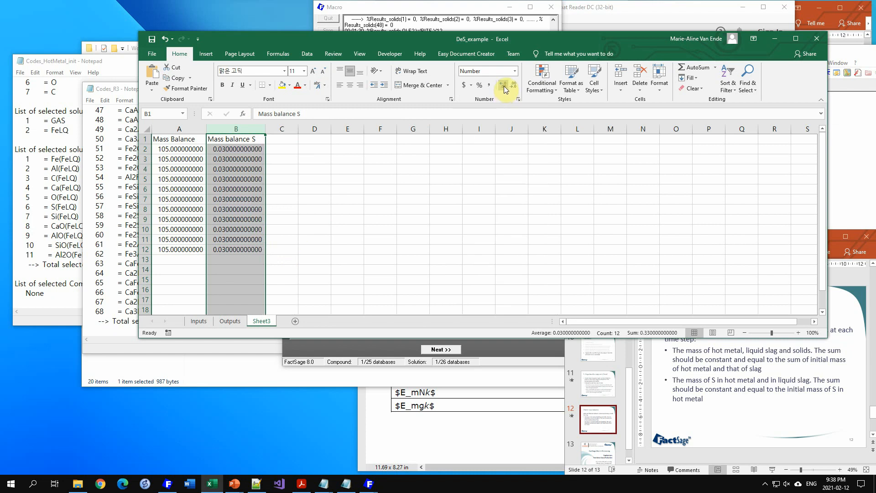
click(504, 89)
click(503, 88)
click(504, 89)
click(503, 89)
click(503, 89)
click(505, 89)
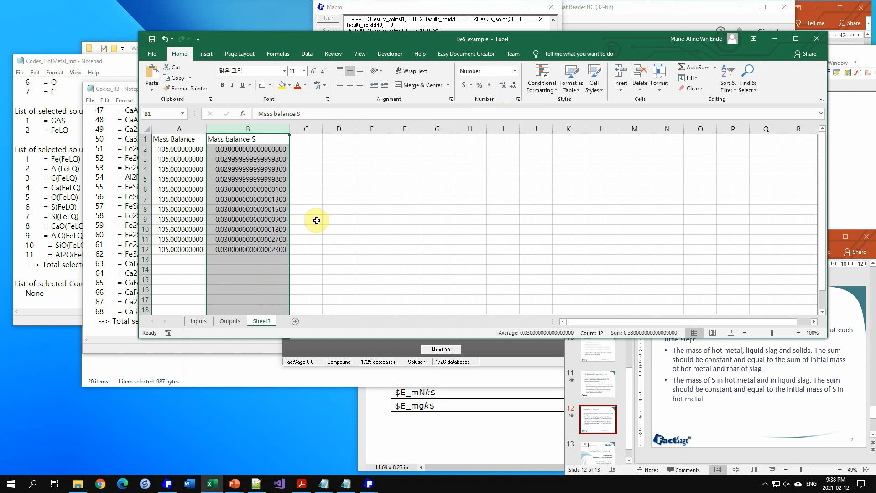
click(315, 221)
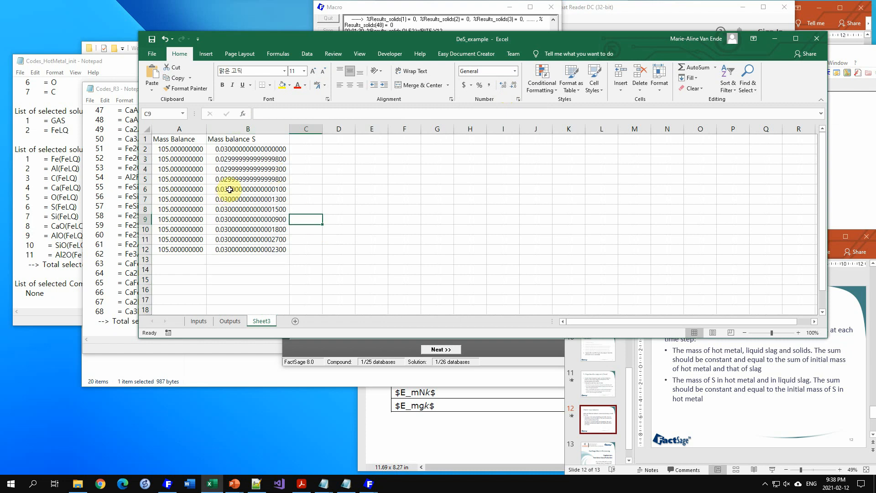
click(275, 179)
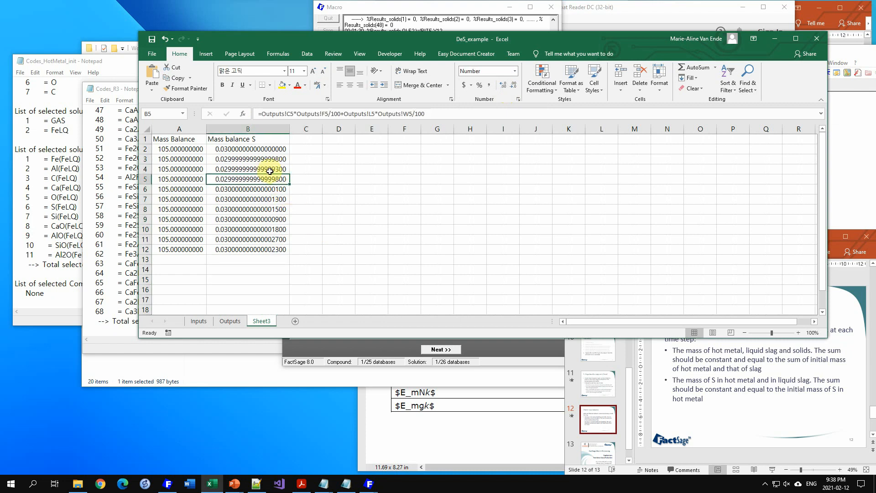
click(275, 129)
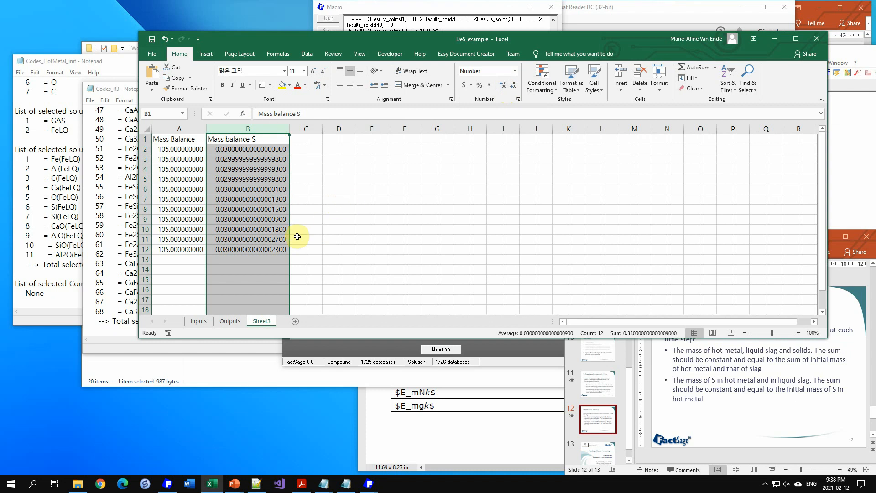
click(370, 220)
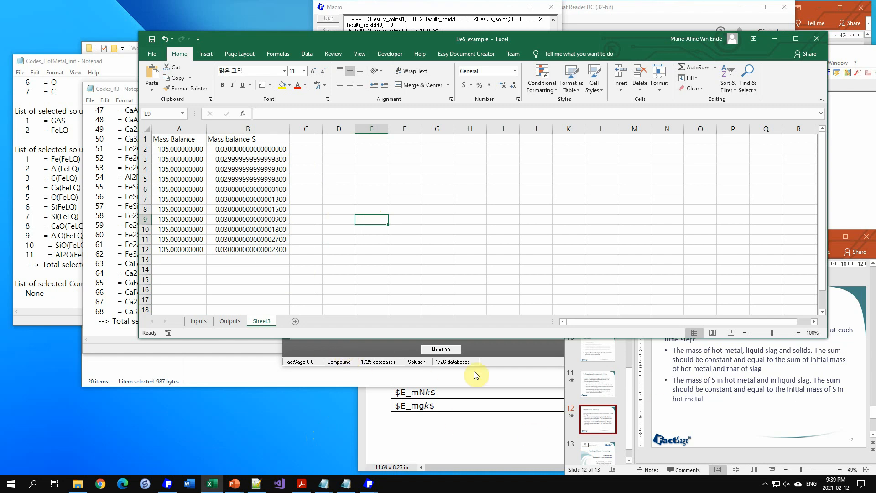
Step: In Notepad++, comment out the SET REACTANT 1 MASS line under OPEN R3.equi with // and save DeS_HotMetal.mac
click(256, 483)
click(725, 307)
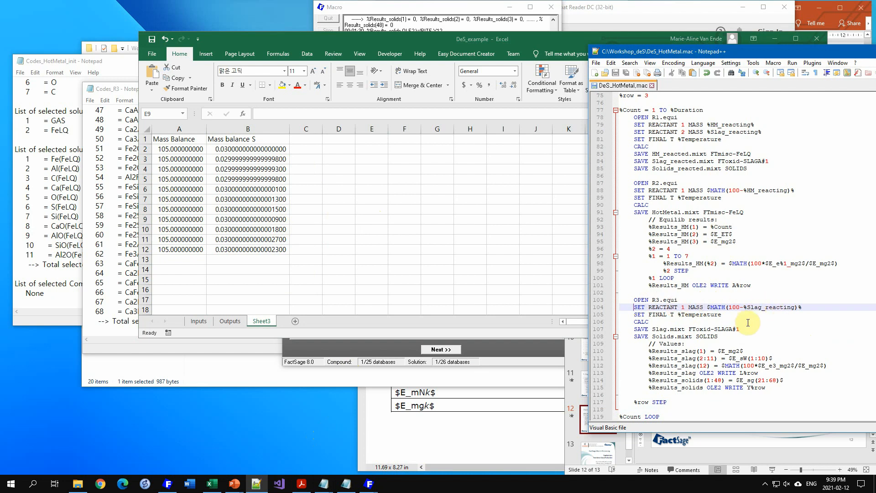
text(//)
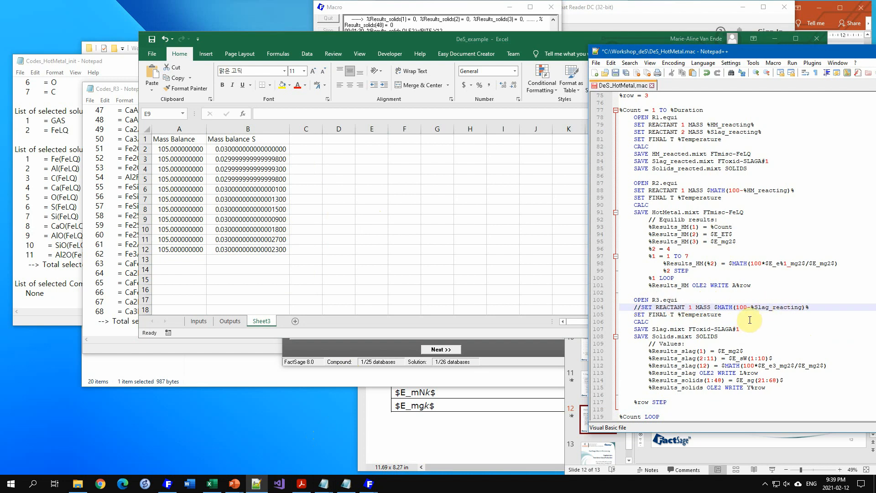
click(749, 319)
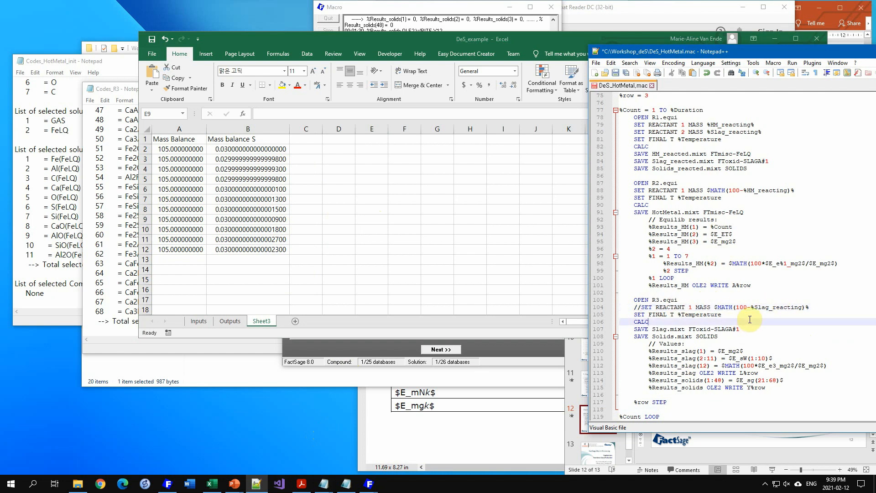
click(615, 73)
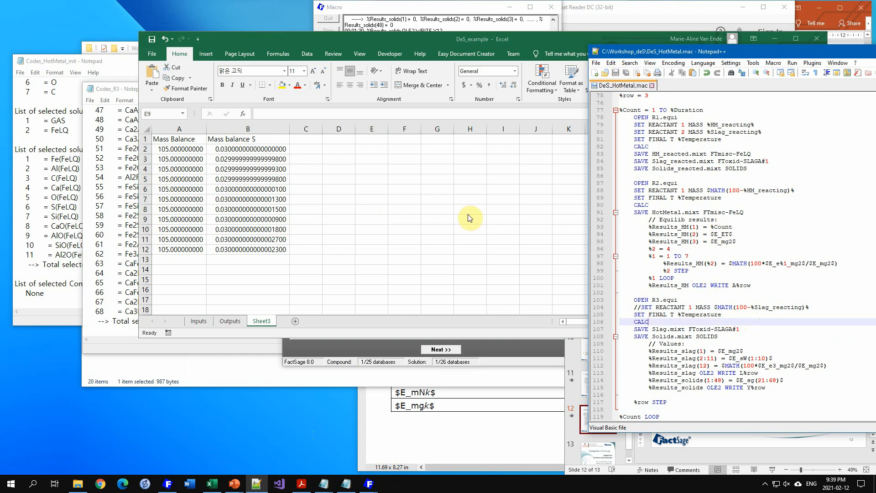
Step: Switch to the Equilib Reactants window and run the macro C:\Workshop_deS\DeS_HotMetal.mac again
key(alt+Tab)
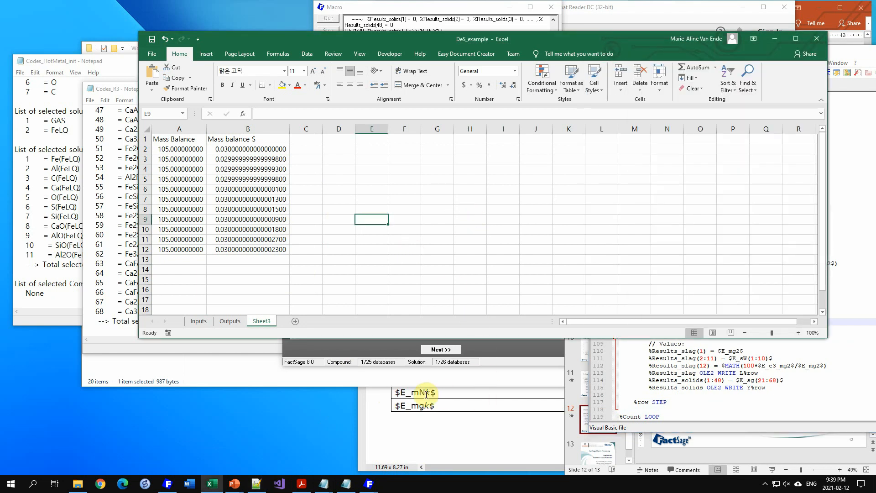
click(497, 351)
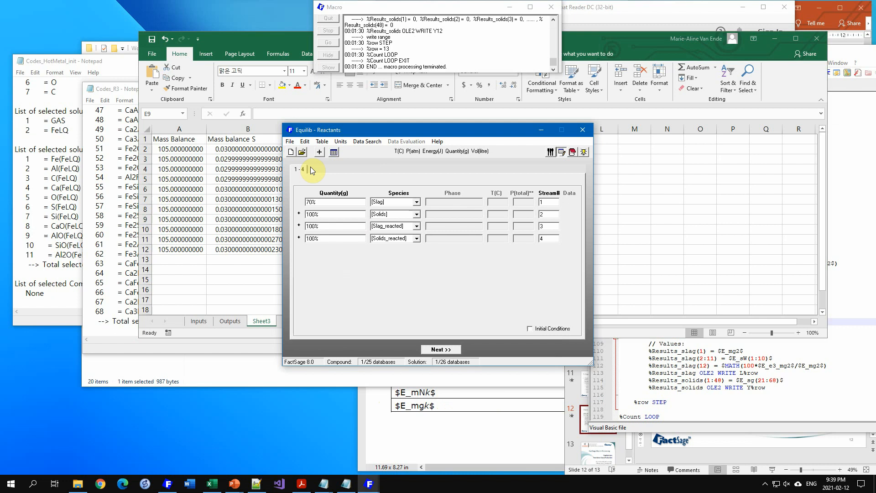
click(289, 142)
mouse_move(329, 232)
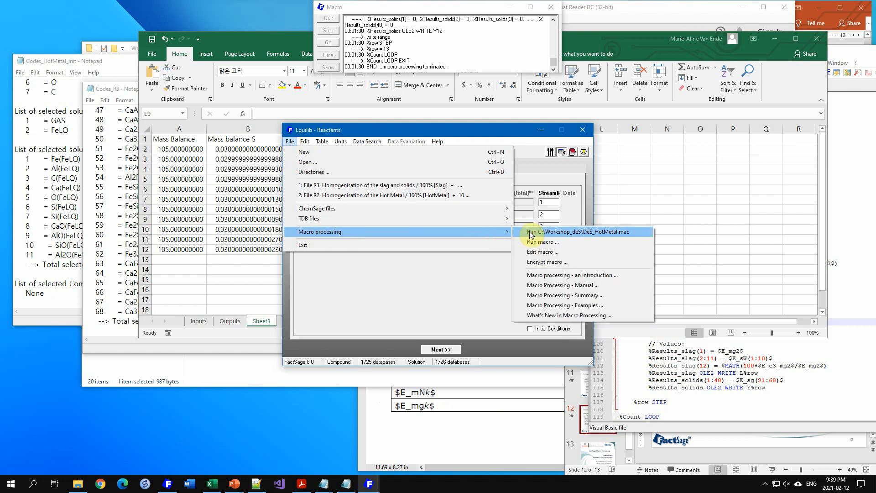
click(544, 234)
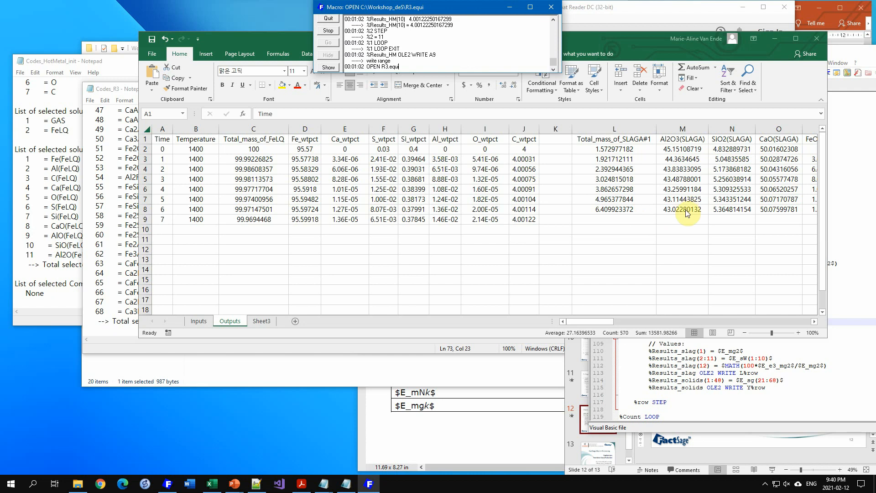
Step: Return to Sheet3 of the Excel workbook and examine the recalculated total mass balance in A2:A12
click(743, 380)
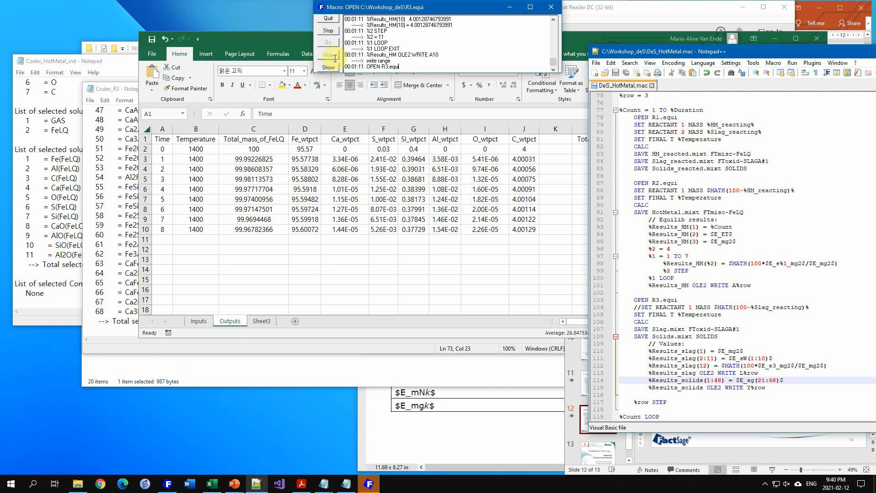
click(287, 38)
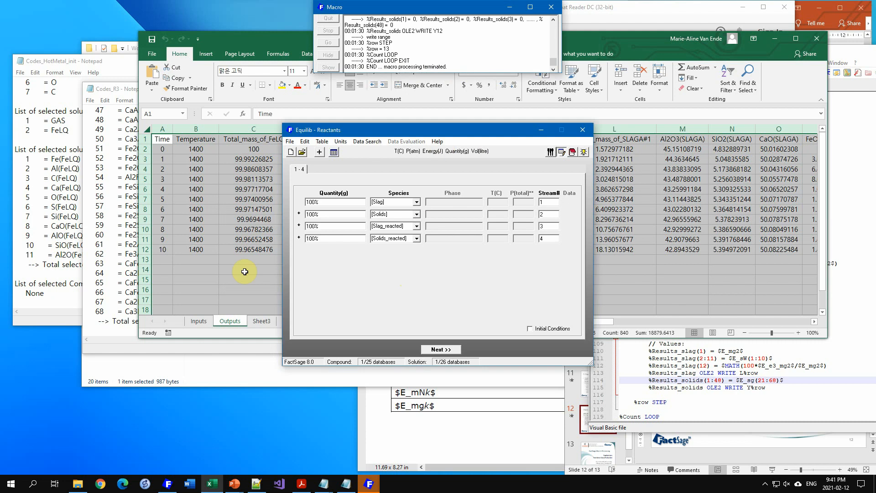
click(260, 322)
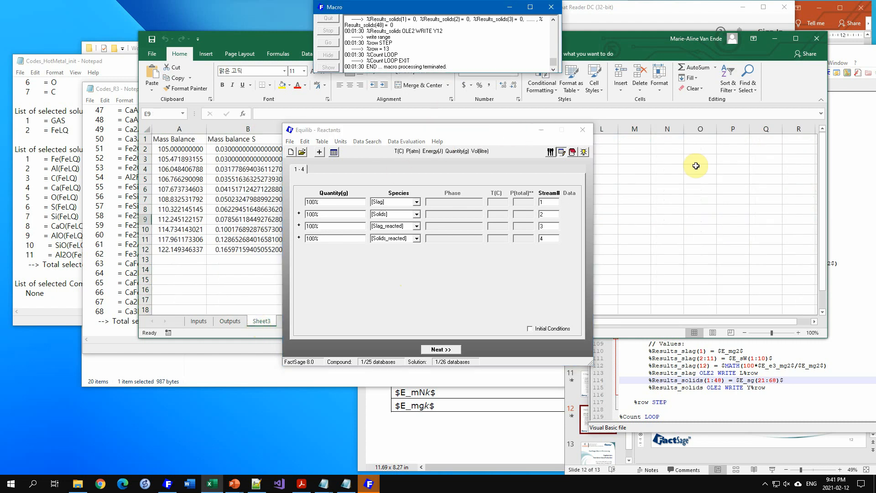
drag(491, 132, 608, 149)
click(327, 186)
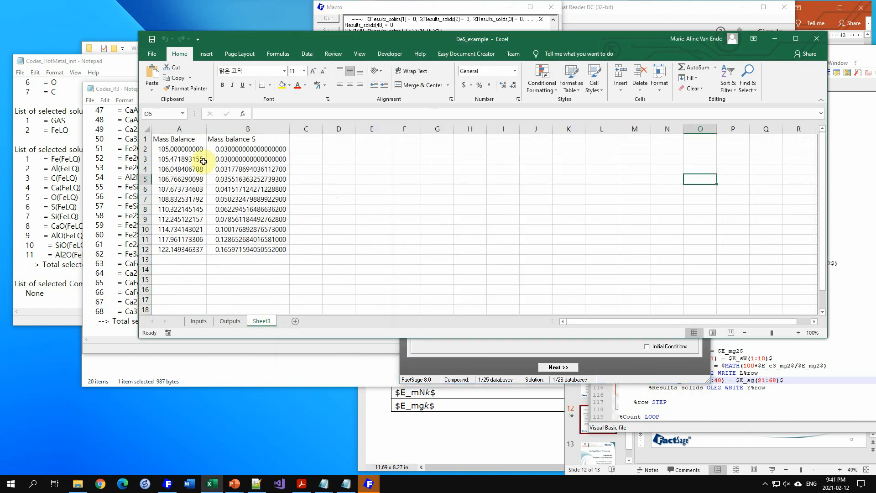
drag(174, 149, 192, 247)
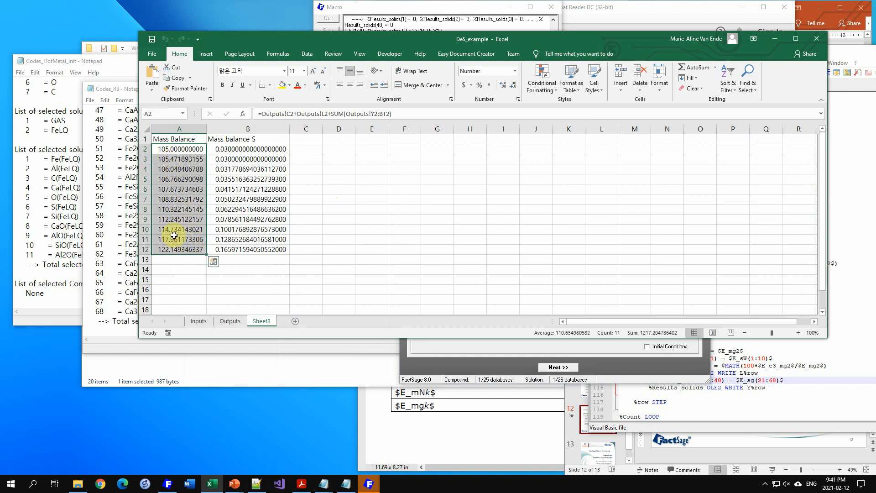
Step: Examine the recalculated sulfur balance in B2:B12 of Sheet3 and the last total mass value in A12
click(297, 188)
drag(252, 149, 252, 249)
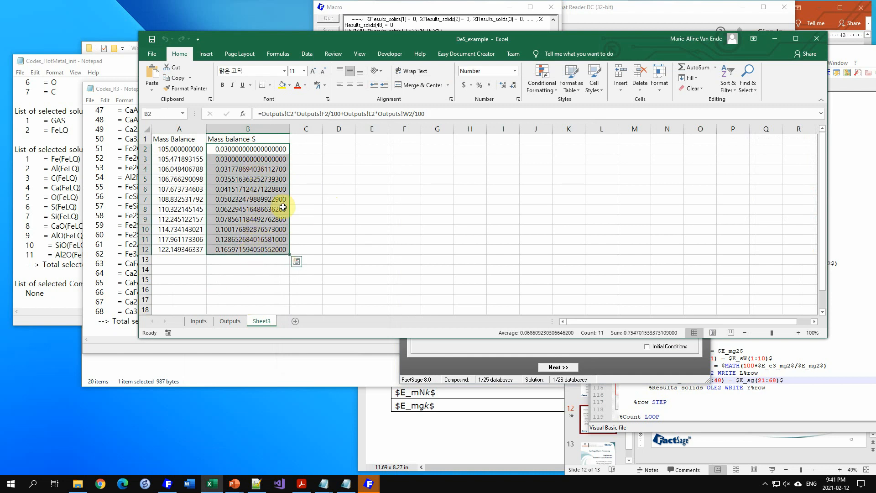
click(303, 218)
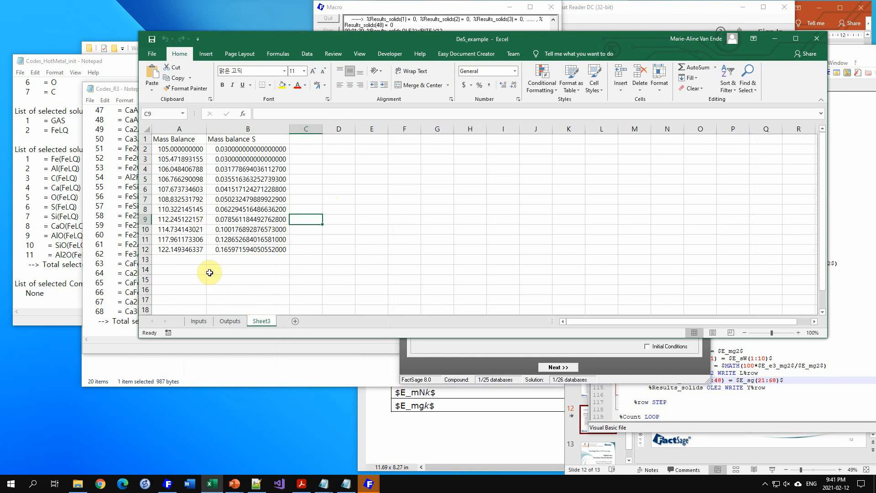
click(175, 249)
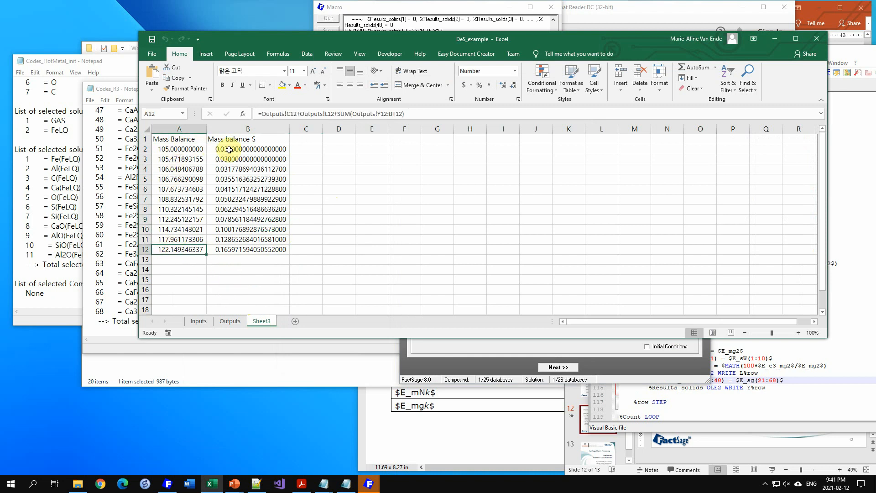
Step: Go to the Outputs sheet and examine the Total_mass_of_SLAGA#1 values in L2:L12 over the time steps
click(234, 323)
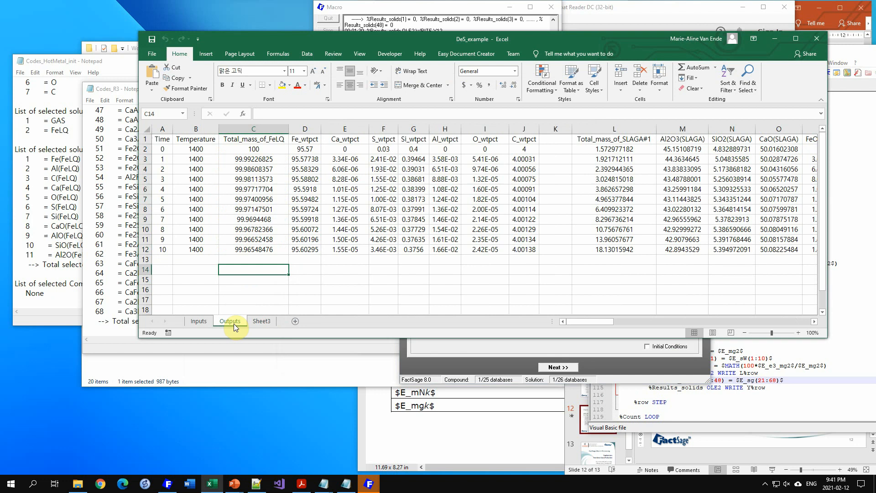
click(258, 325)
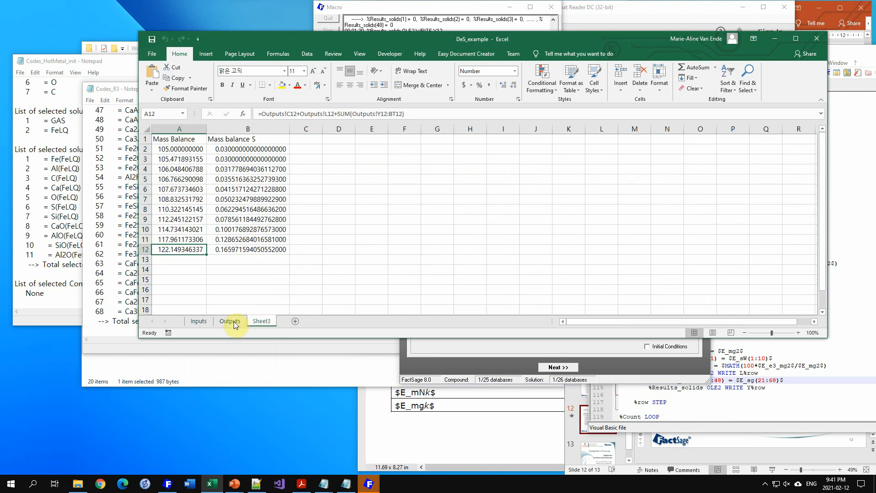
click(234, 324)
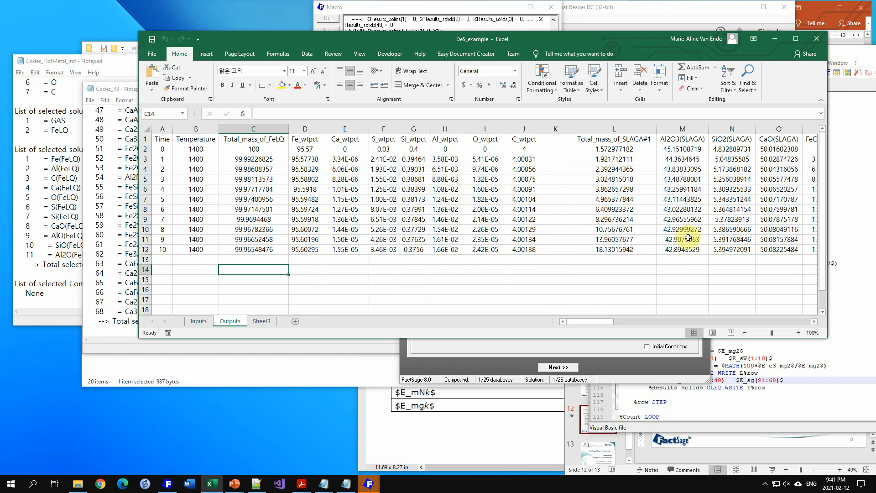
click(620, 350)
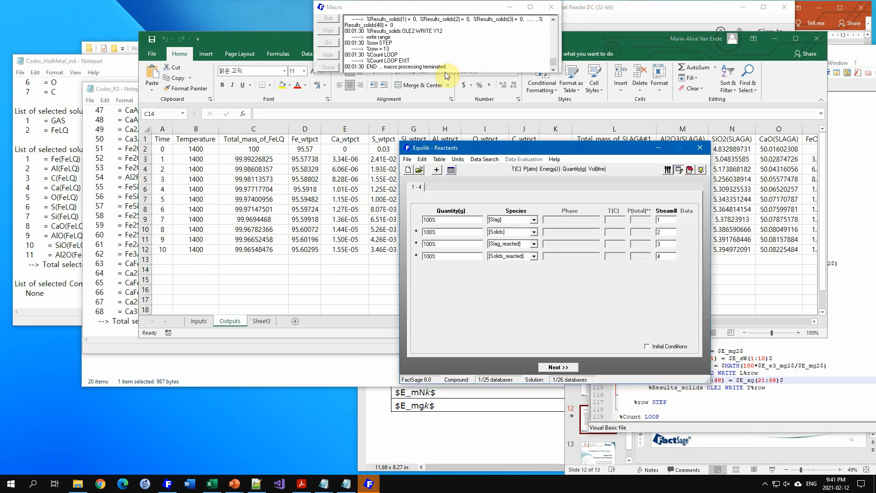
click(468, 65)
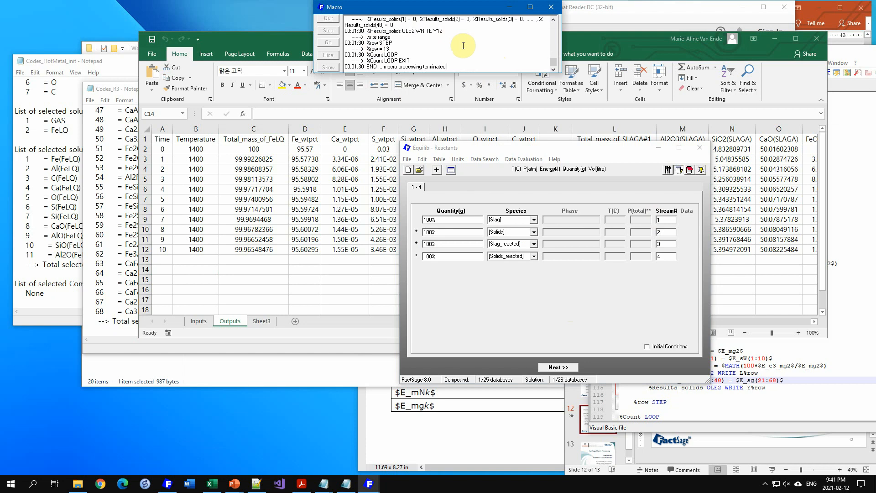
click(343, 173)
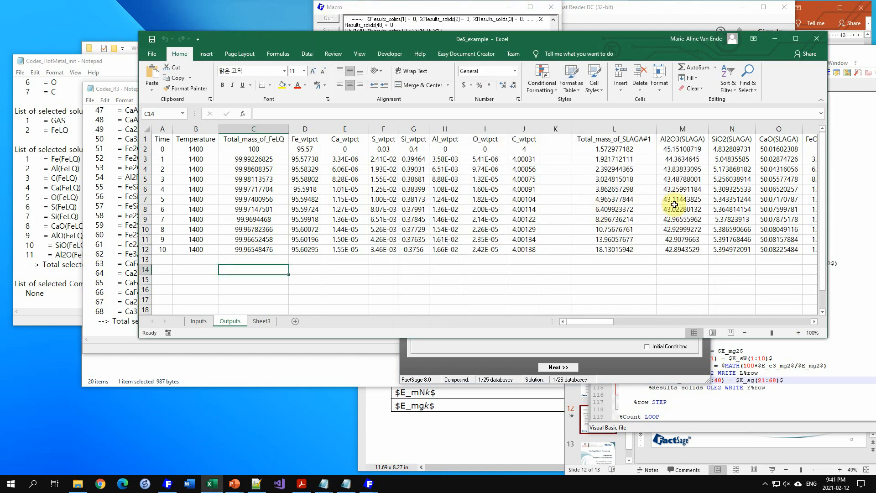
drag(616, 149, 624, 248)
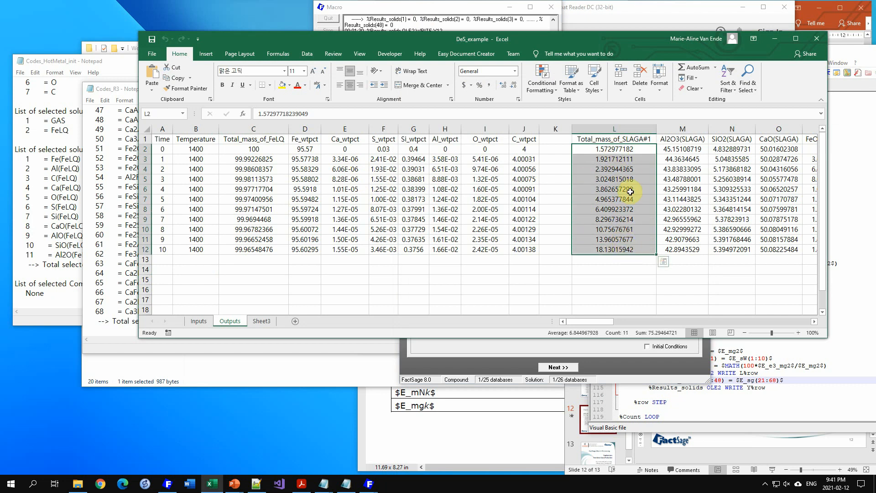
click(613, 259)
Step: Switch to Notepad++, uncomment the SET REACTANT 1 MASS line under OPEN R3.equi and save DeS_HotMetal.mac
click(805, 387)
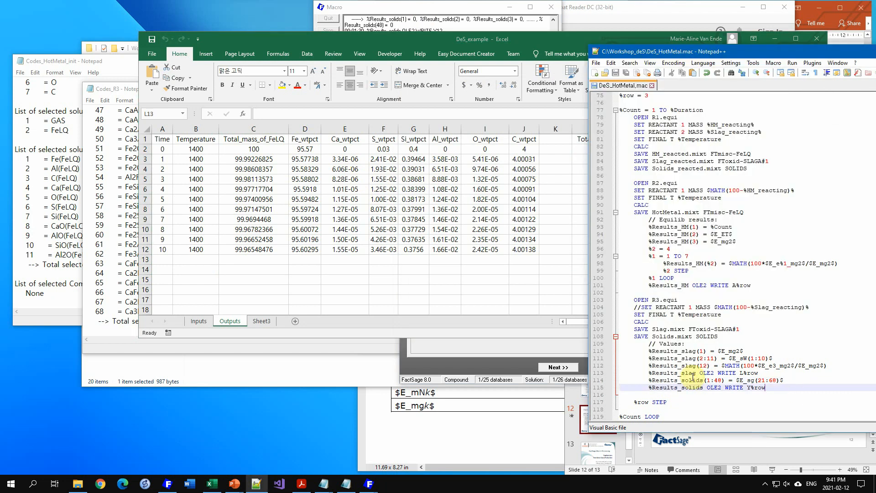
click(643, 307)
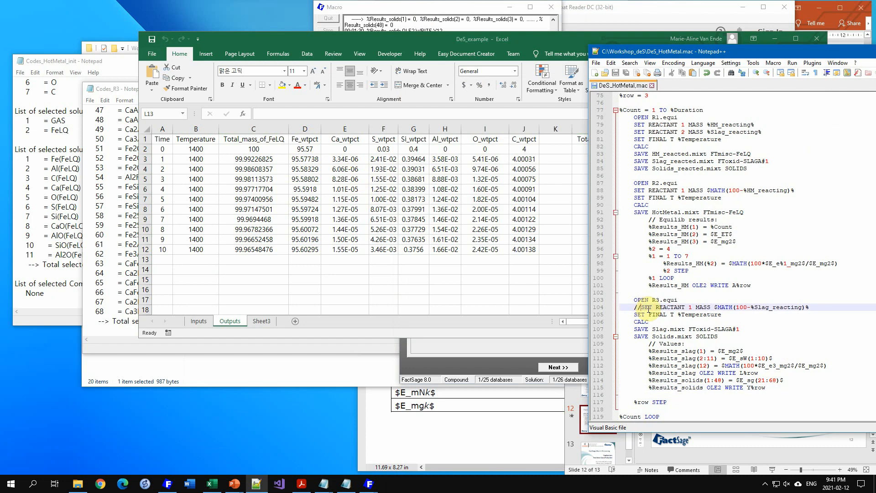
key(BackSpace)
key(BackSpace)
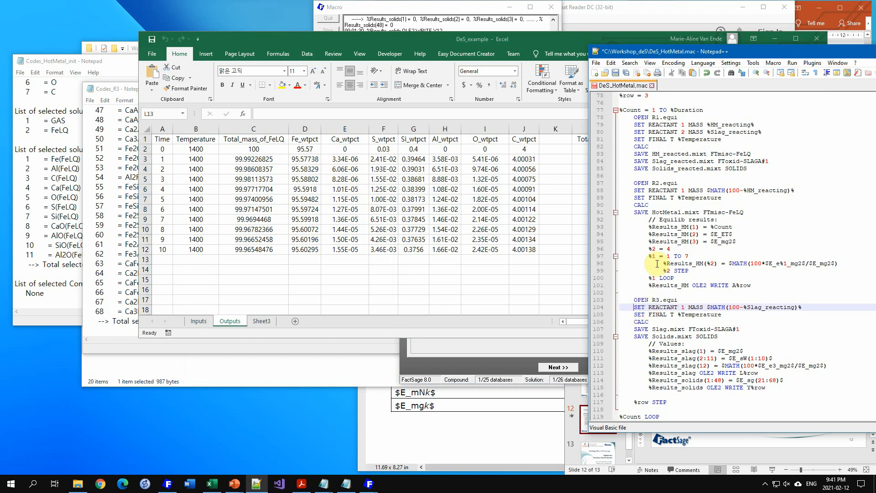
click(616, 74)
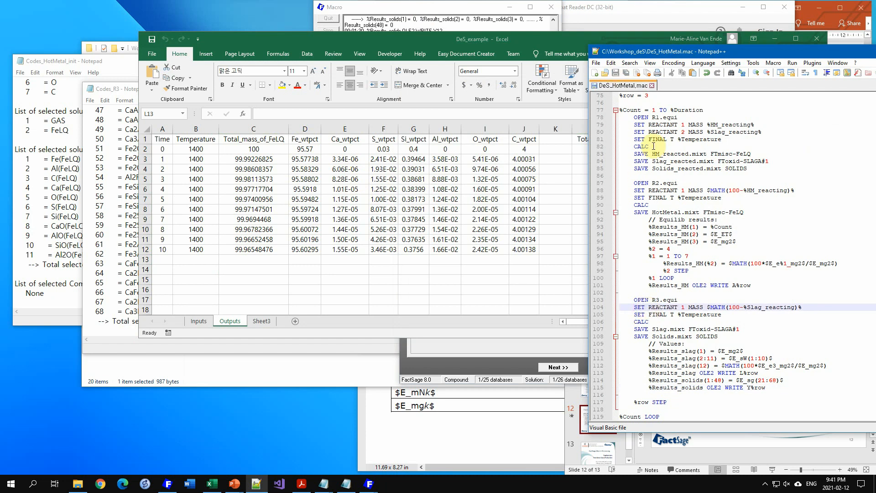
click(727, 337)
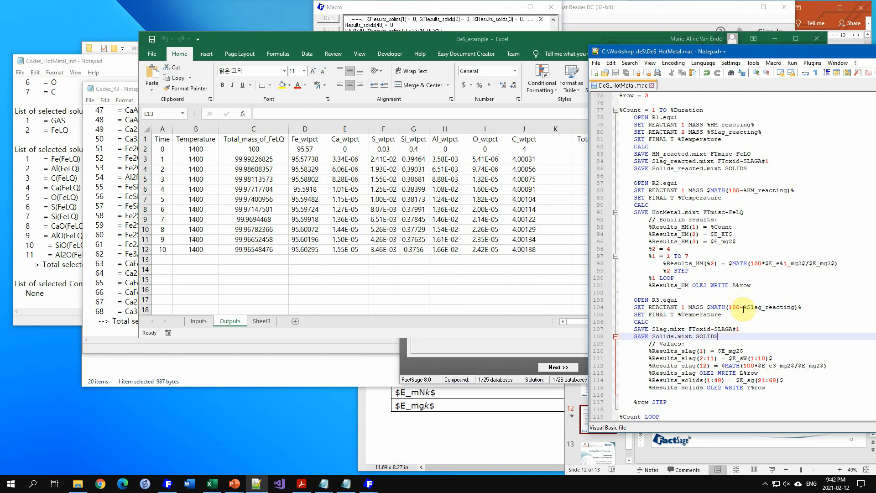
Step: Switch to the Equilib Reactants window and rerun the corrected macro C:\Workshop_deS\DeS_HotMetal.mac
click(362, 278)
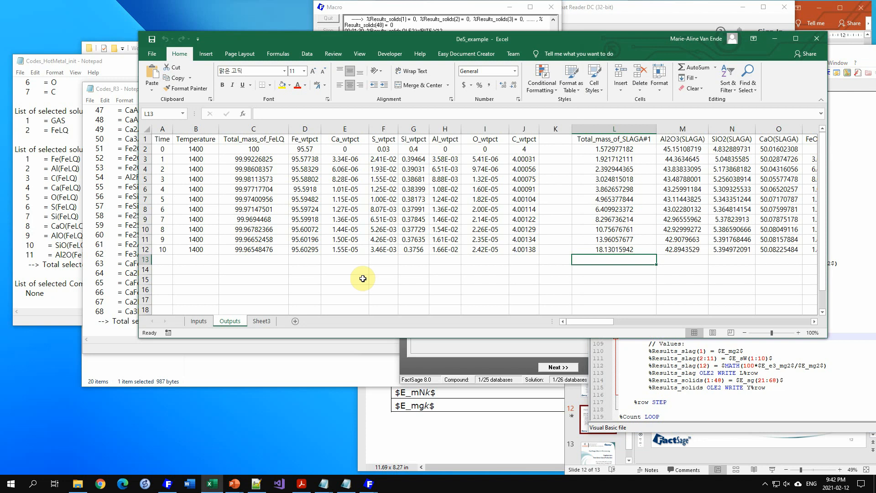
click(491, 362)
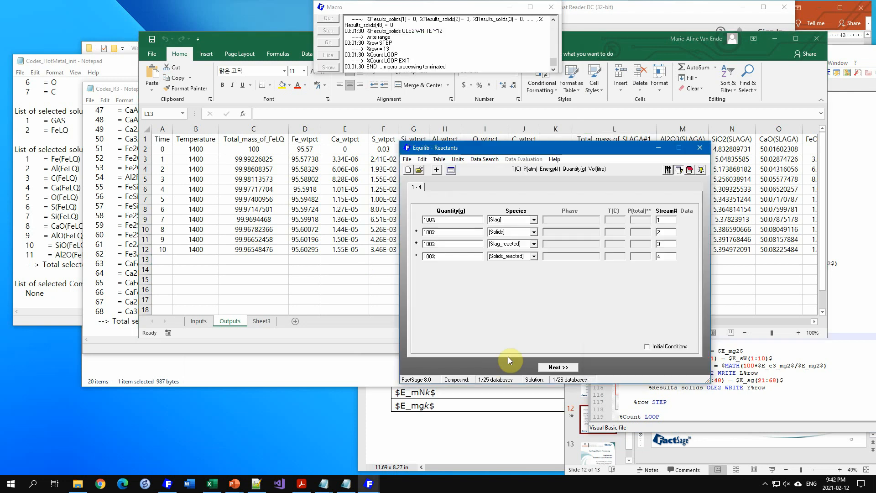
click(409, 161)
mouse_move(459, 253)
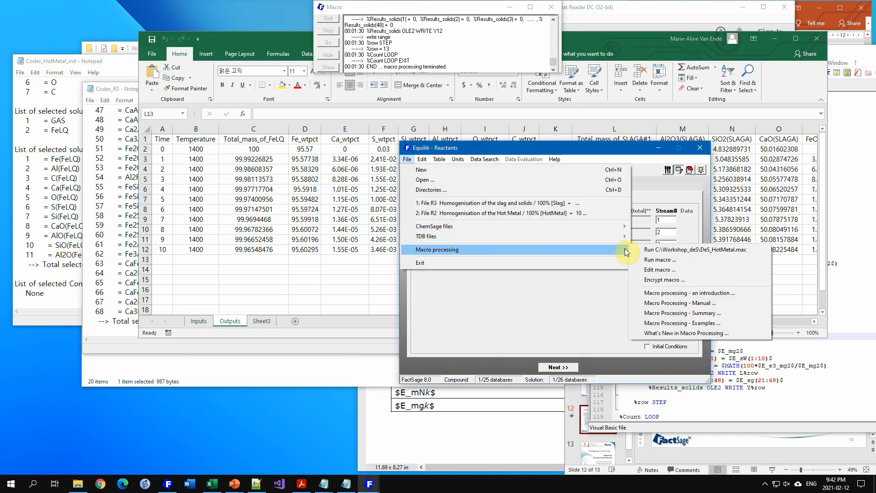
click(653, 250)
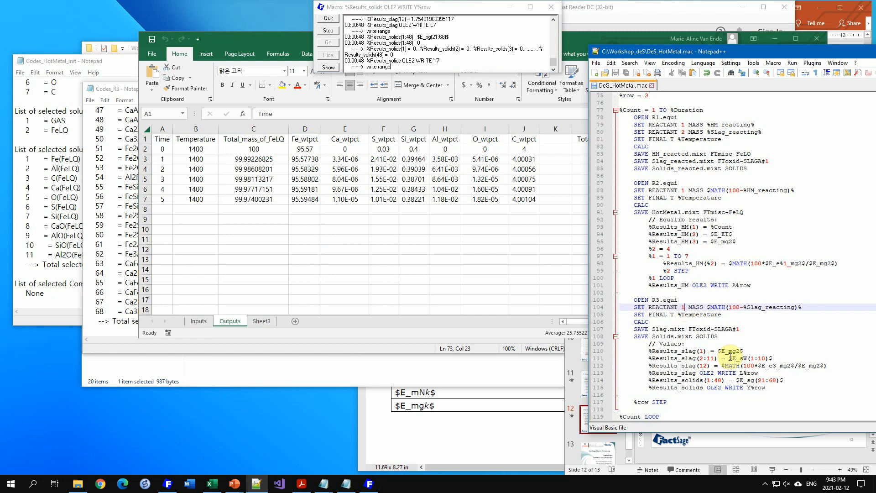
scroll(701, 343, up, 8)
scroll(701, 343, up, 12)
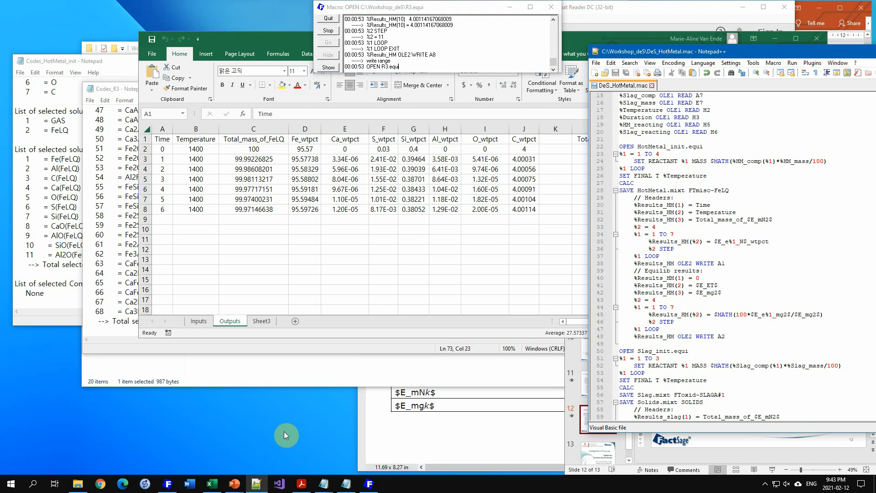
Step: Switch to the FactSage macro presentation in PowerPoint and view the Check mass balance slide and the closing slide full screen
mouse_move(238, 485)
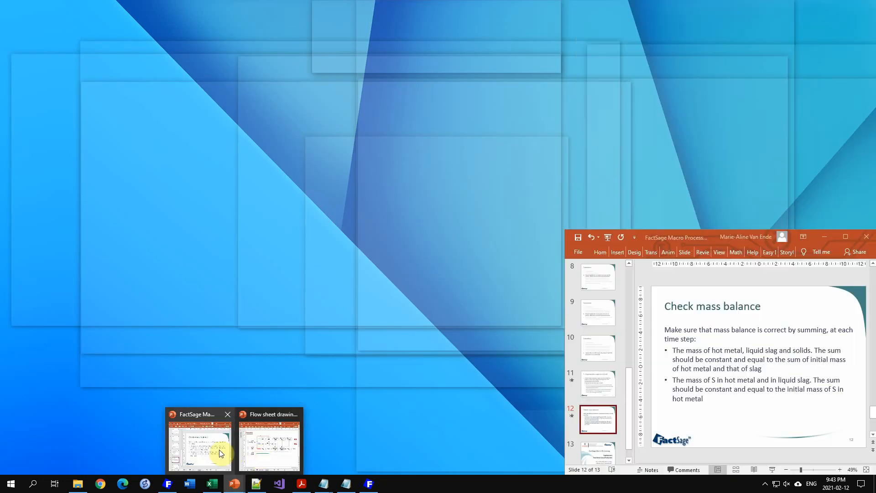
click(220, 453)
click(608, 237)
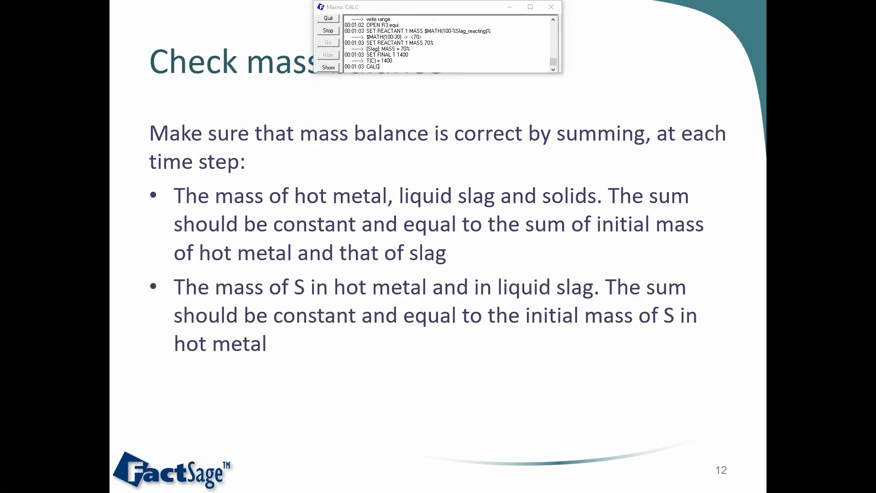
key(Home)
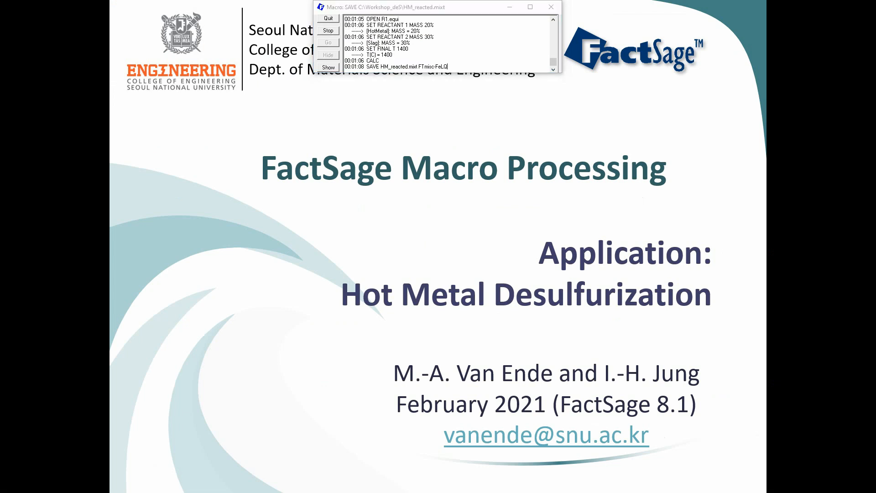
key(Escape)
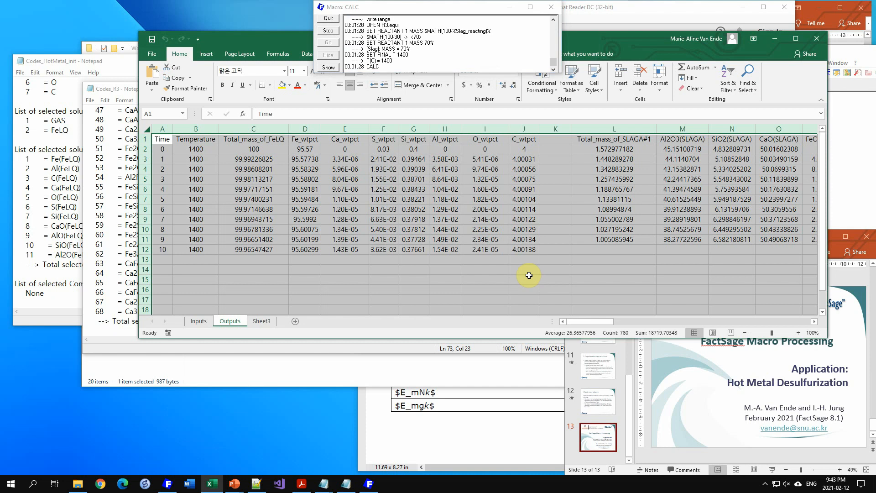
Step: Check the total mass and sulfur balances on Sheet3 of the Excel workbook after the corrected macro run
click(345, 269)
click(258, 322)
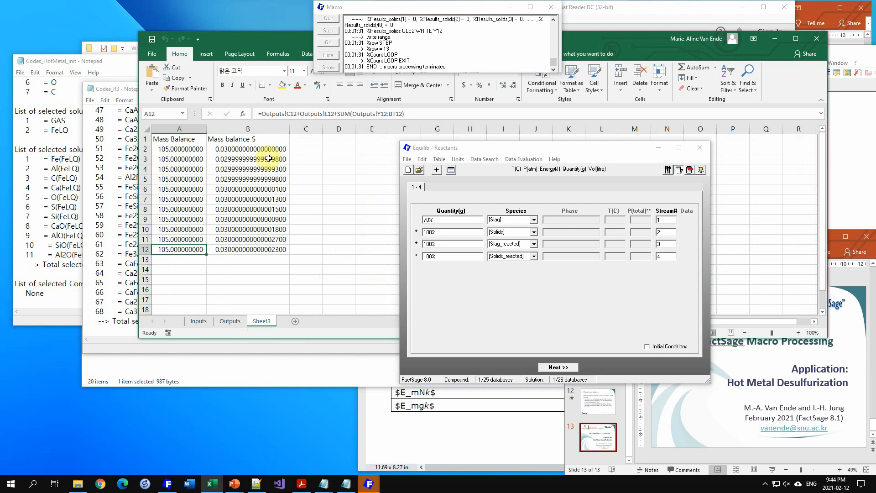
Step: On the Outputs sheet, insert a scatter chart with smooth lines and markers plotting S_wtpct (F1:F12) against Time (A1:A12)
click(228, 322)
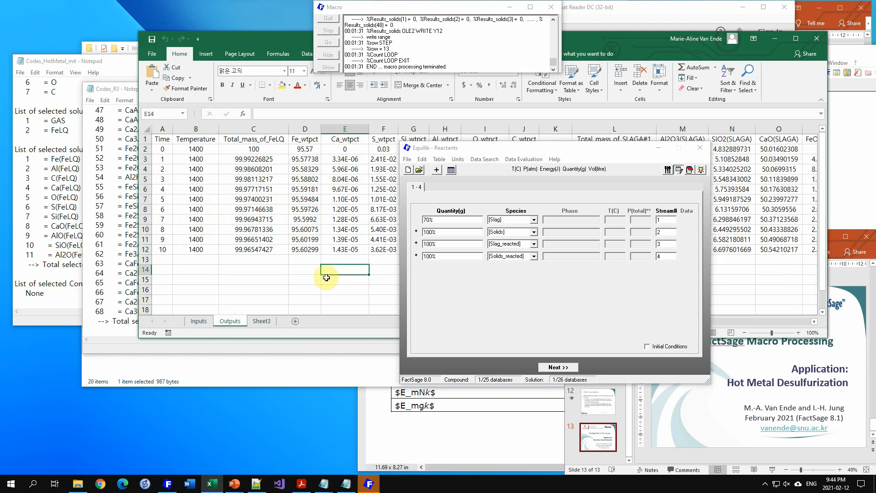
click(335, 279)
click(622, 45)
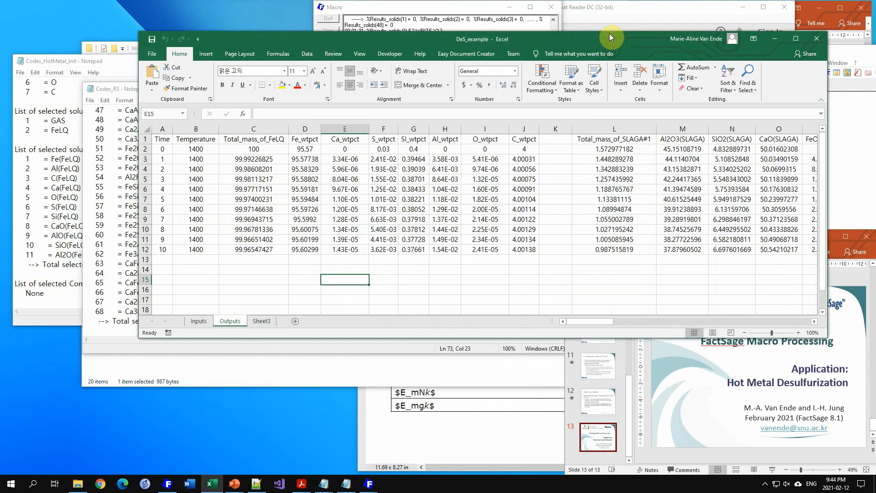
click(253, 199)
drag(163, 142, 163, 250)
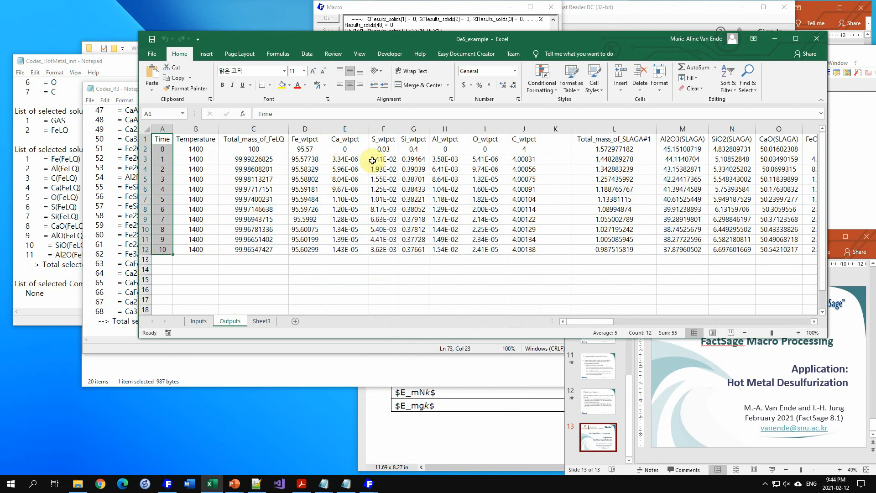
ctrl+drag(385, 138, 384, 249)
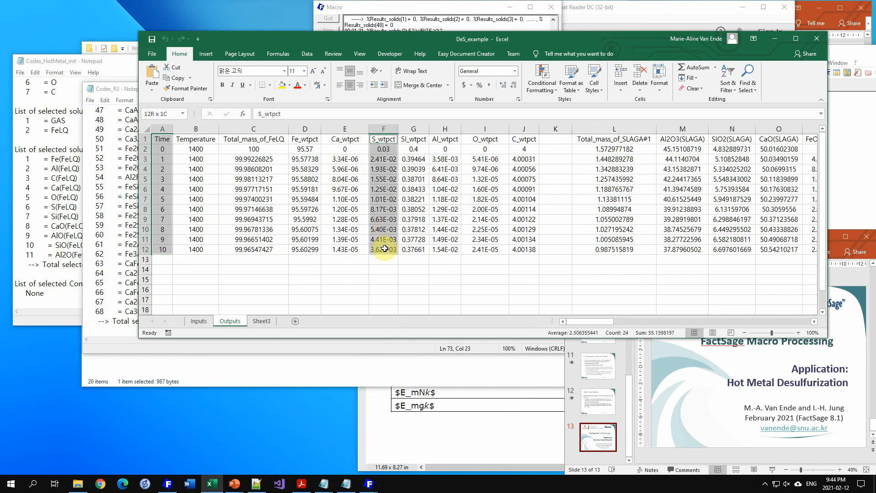
click(206, 53)
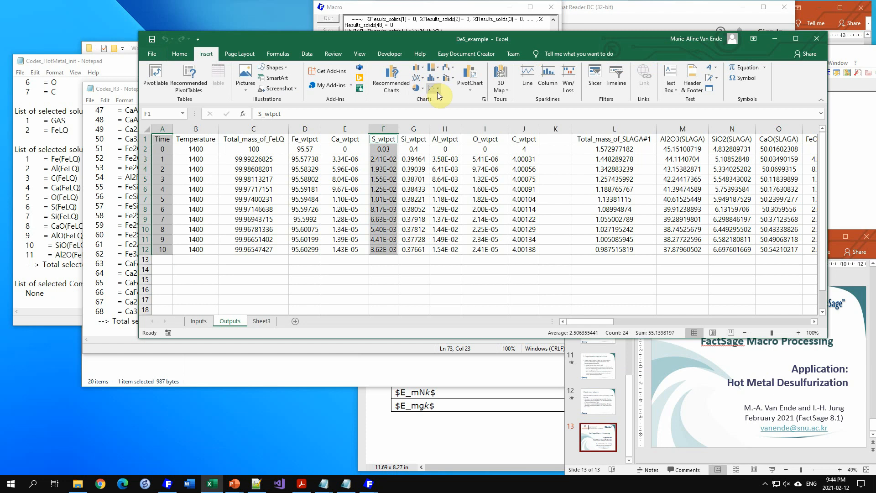
click(437, 91)
click(466, 124)
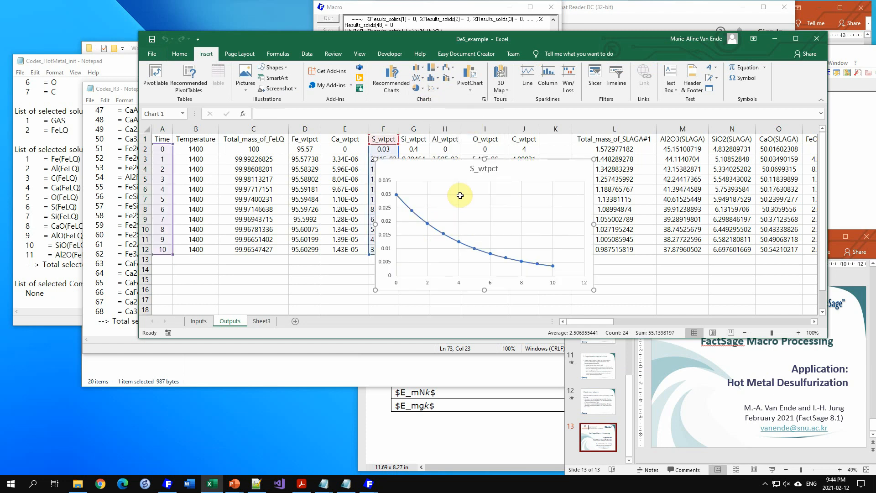
Step: Move the S_wtpct chart below the data table so it no longer covers the results
drag(544, 171, 521, 282)
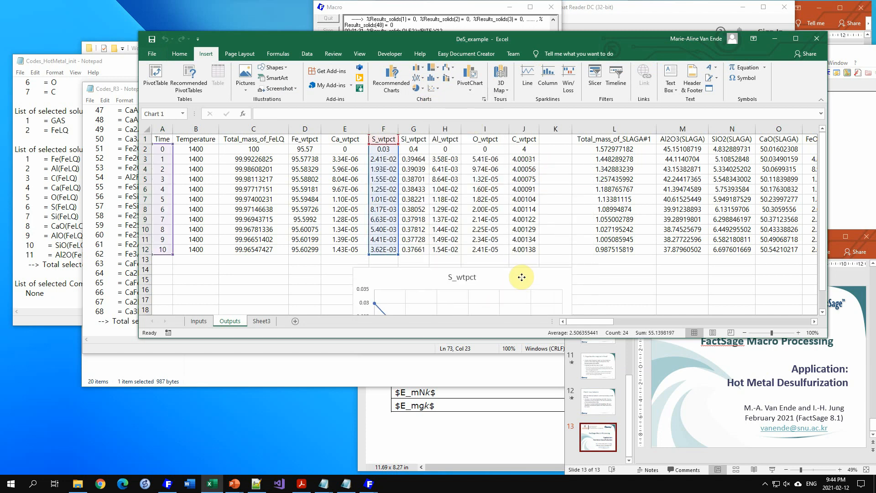
click(662, 277)
scroll(662, 277, down, 4)
scroll(662, 277, up, 2)
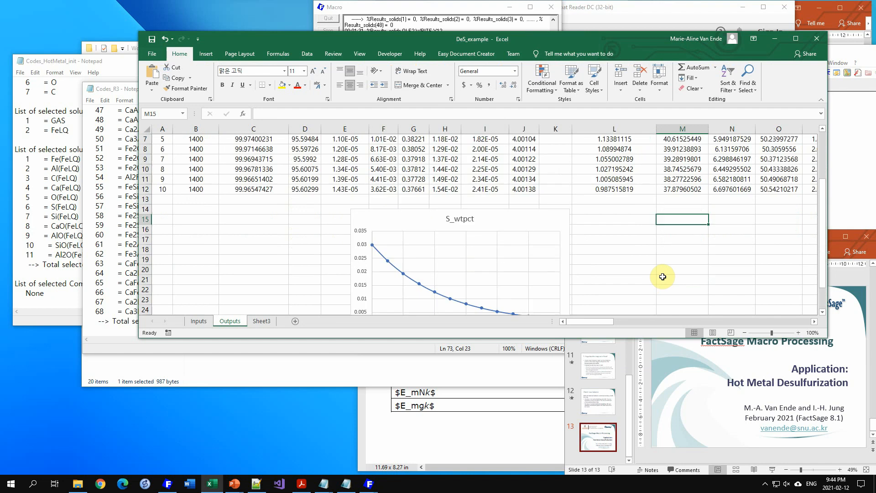
scroll(511, 246, up, 2)
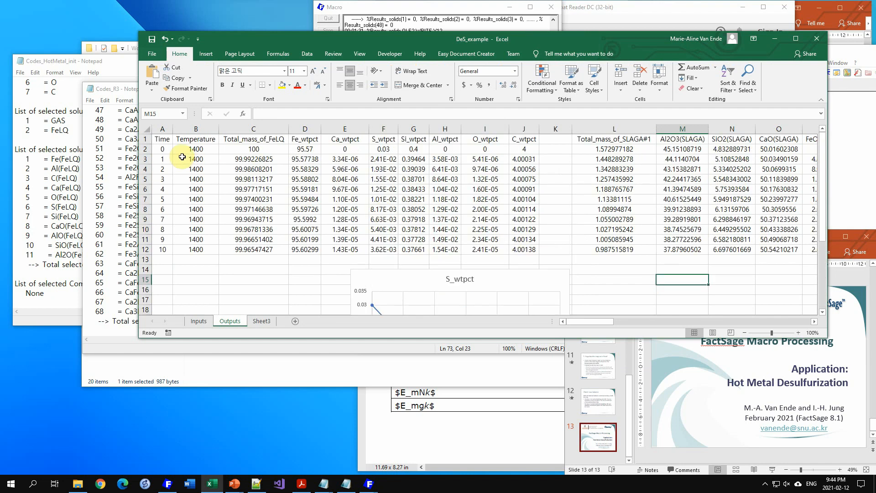
Step: Insert a scatter chart with smooth lines and markers plotting Total_mass_of_SLAGA#1, CaAl2O4(s) and Ca2SiO4(s2) in rows 1 to 12 against Time
drag(162, 150, 164, 247)
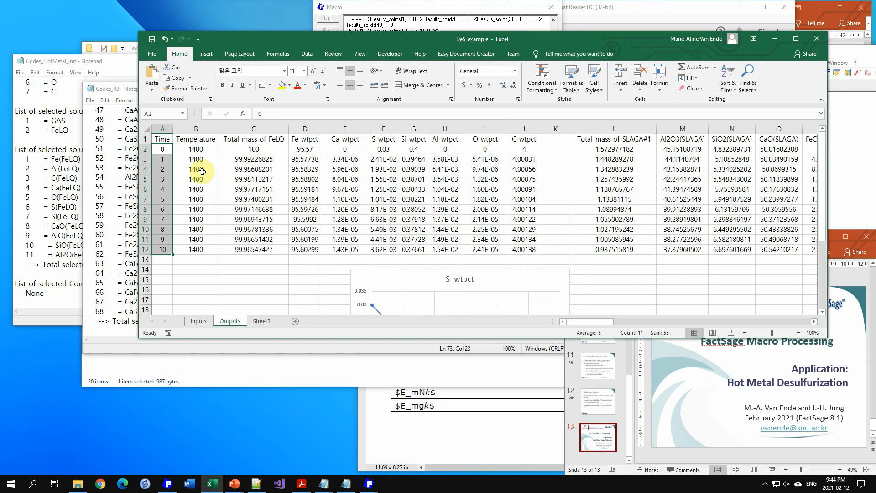
key(ctrl+q)
drag(163, 140, 162, 250)
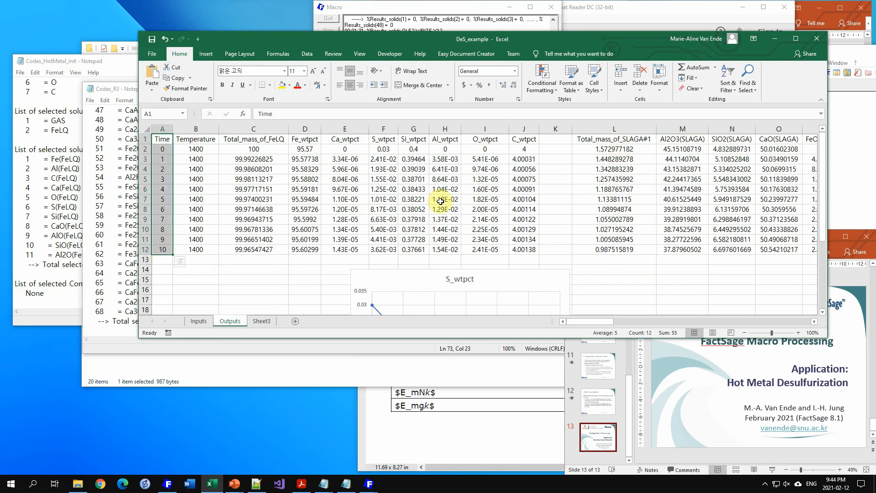
ctrl+drag(633, 139, 625, 249)
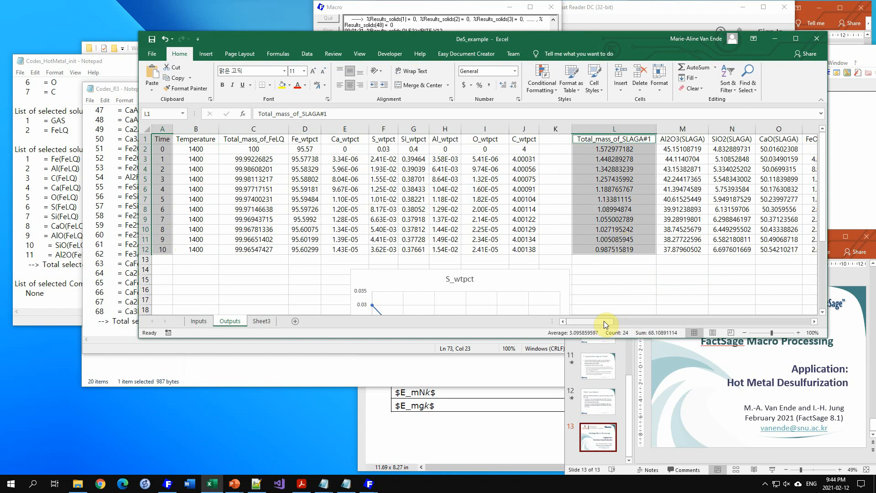
drag(603, 321, 698, 325)
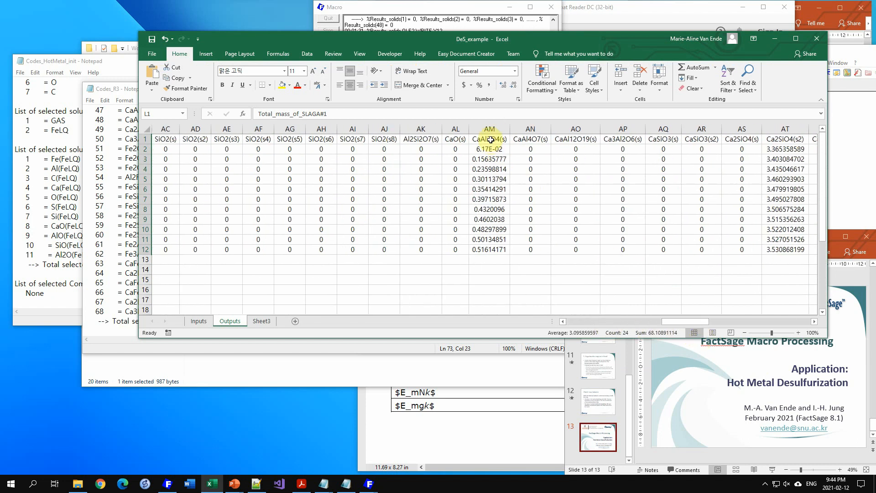
ctrl+drag(490, 140, 495, 249)
ctrl+click(784, 140)
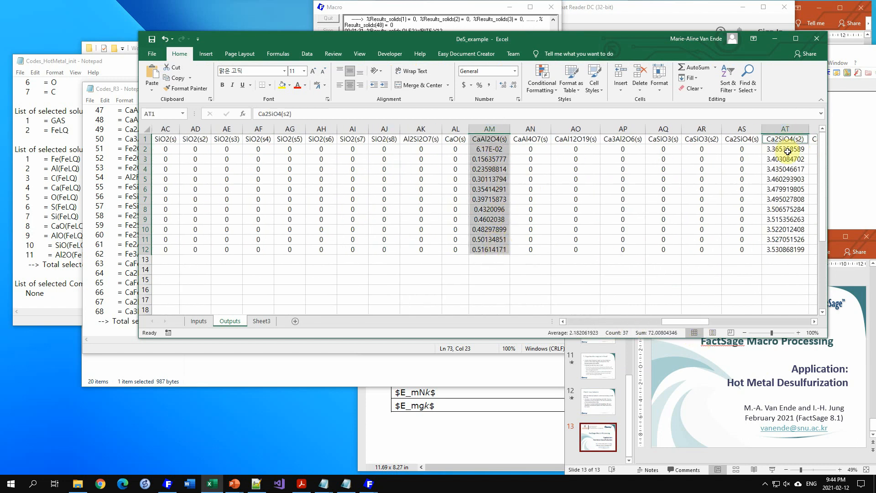
ctrl+drag(786, 152, 785, 249)
drag(675, 321, 567, 322)
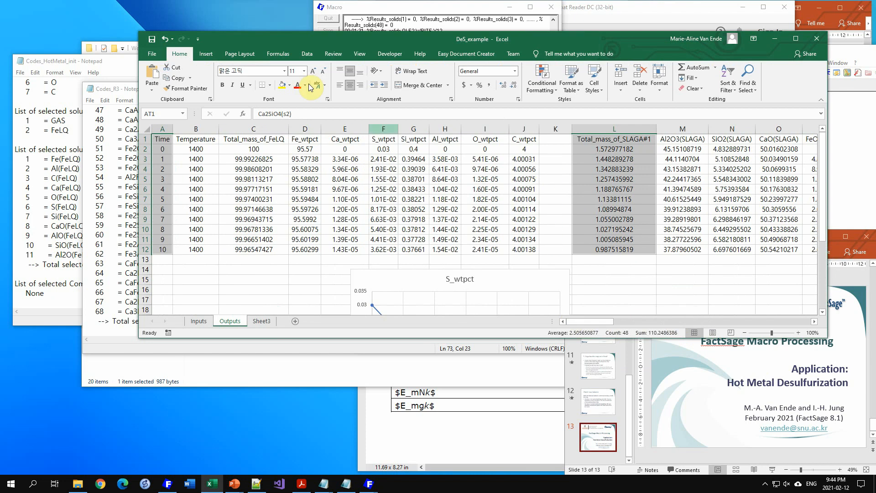
click(210, 54)
click(434, 87)
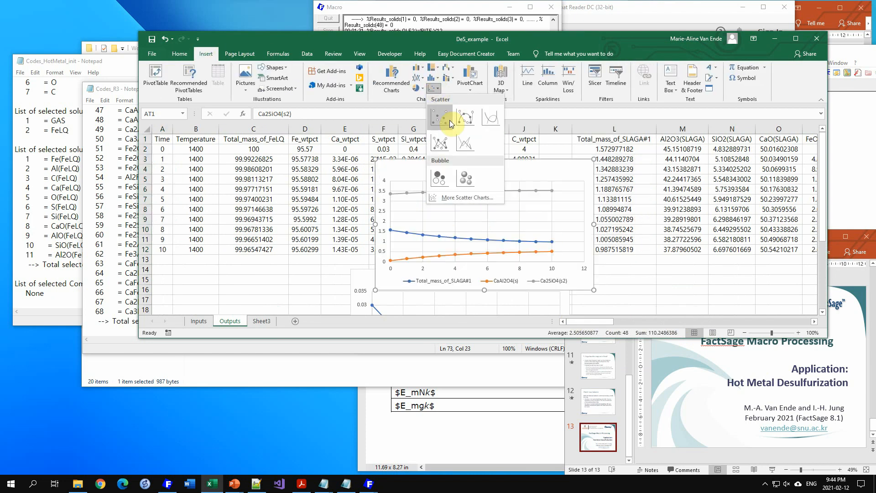
click(464, 120)
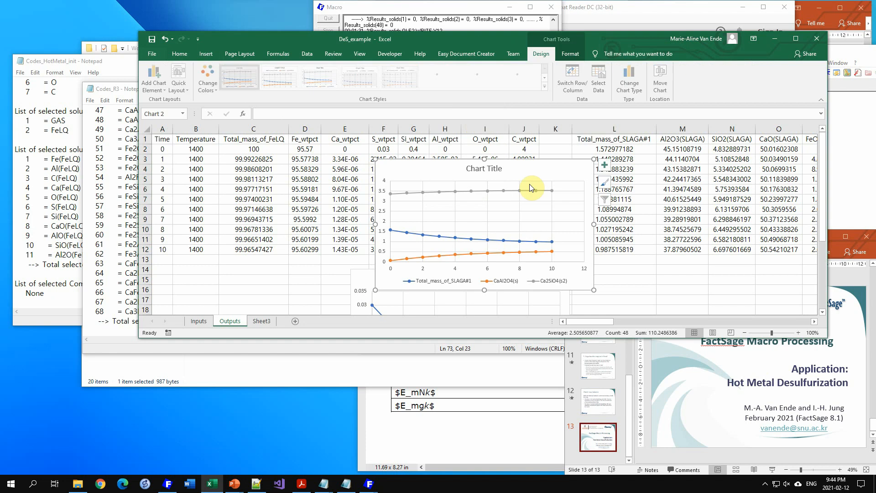
Step: Move the slag and solid phases chart below the data table beside the S_wtpct chart, and view both curves
drag(527, 193, 731, 279)
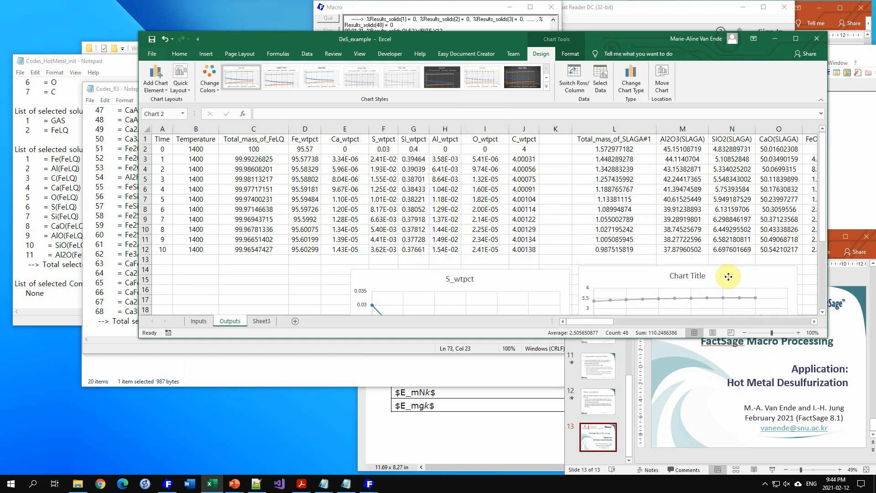
scroll(794, 256, down, 5)
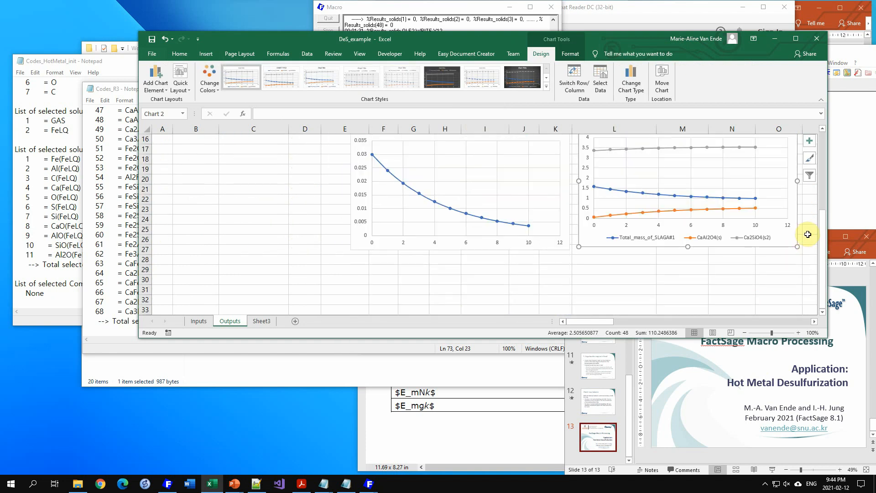
click(810, 228)
scroll(809, 229, up, 2)
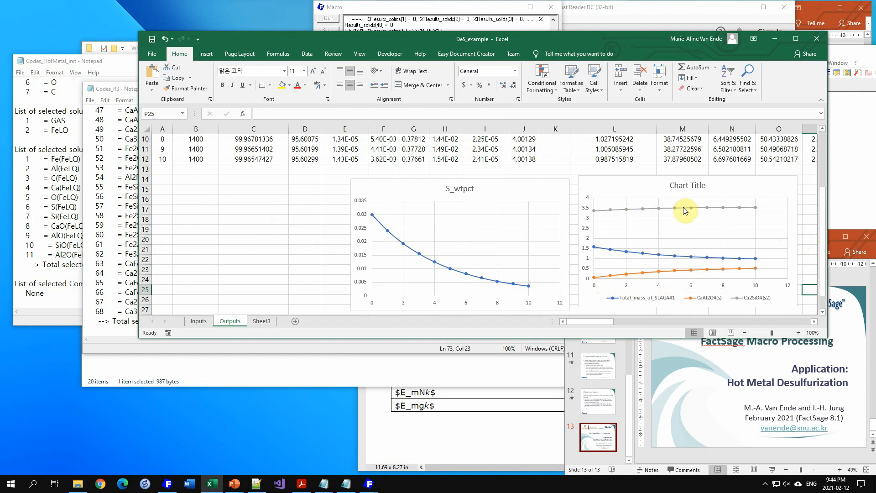
click(809, 199)
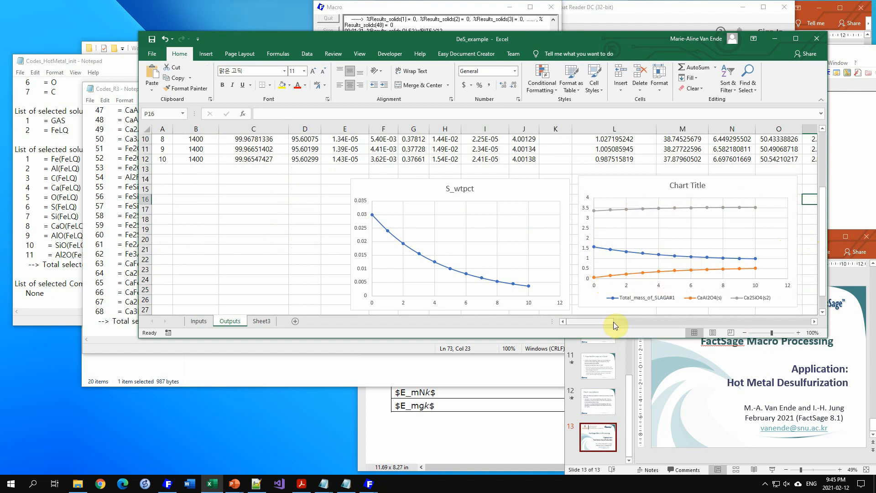
drag(613, 322, 620, 321)
scroll(612, 248, up, 3)
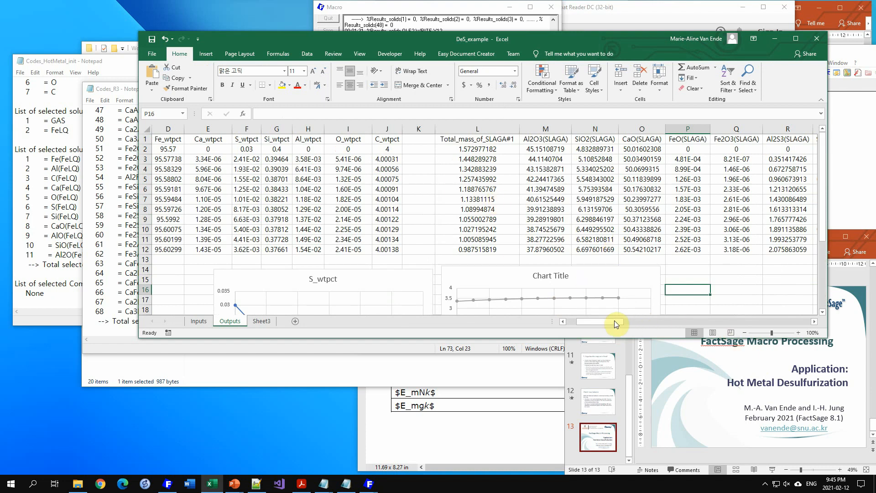
drag(613, 320, 577, 314)
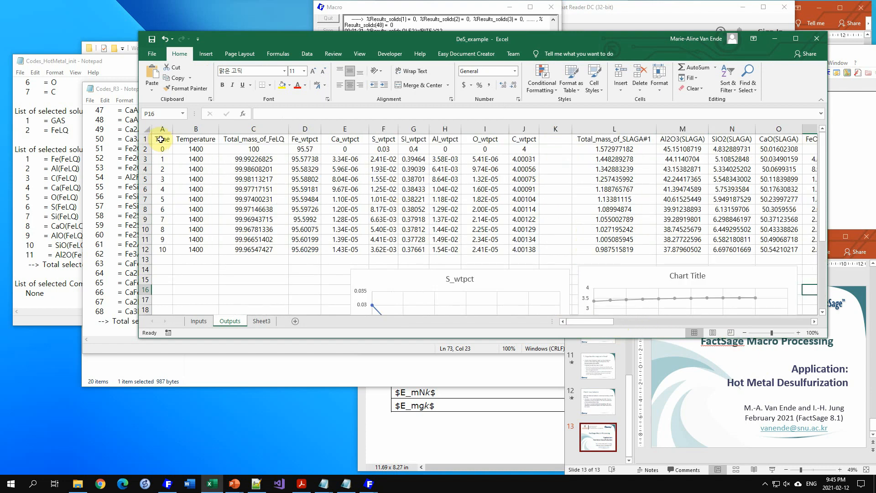
drag(160, 139, 159, 250)
scroll(468, 237, down, 5)
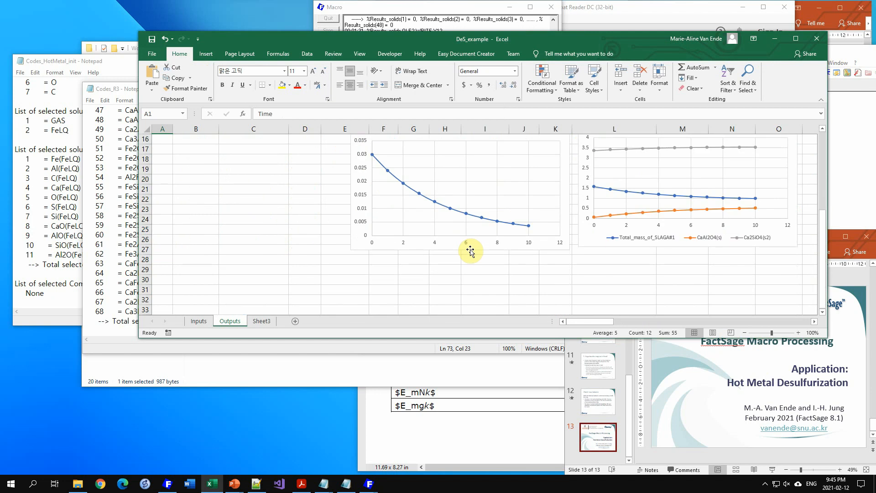
scroll(469, 250, up, 5)
click(301, 228)
scroll(306, 226, down, 4)
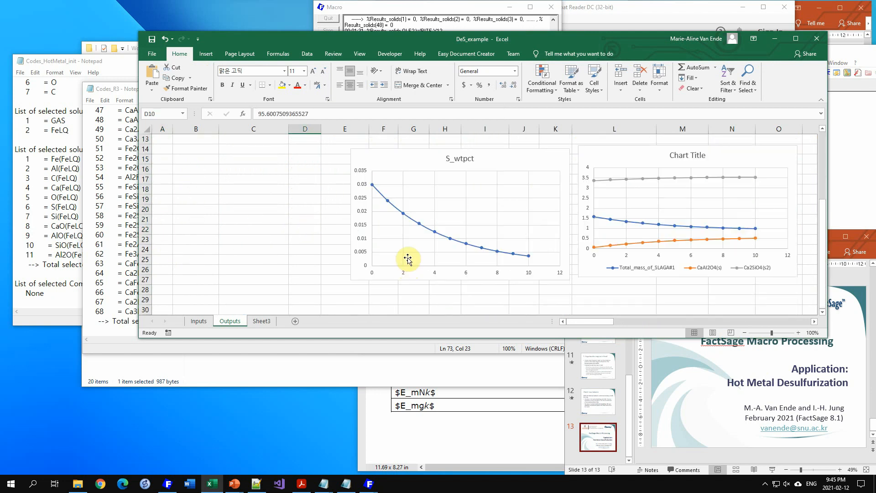
scroll(401, 253, up, 4)
Step: Insert a scatter chart with smooth lines and markers plotting Si_wtpct and Al_wtpct (G1:H12) against Time (A1:A12)
drag(161, 138, 161, 249)
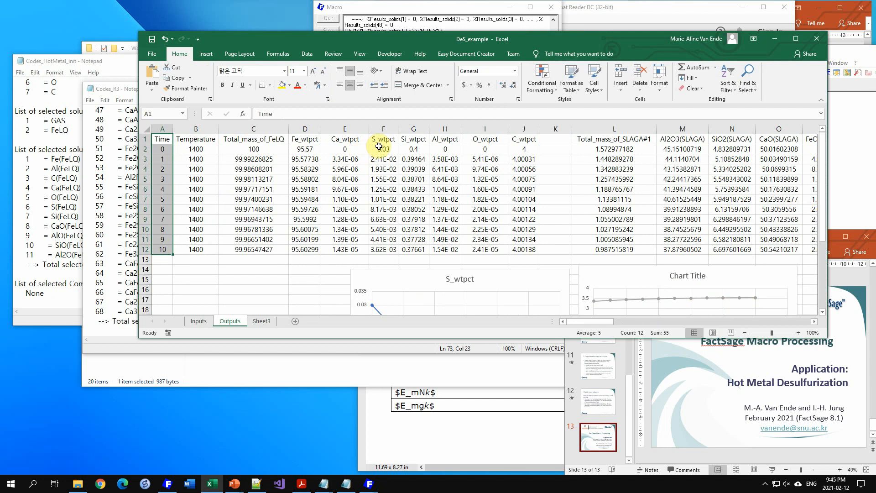
ctrl+drag(419, 139, 416, 249)
ctrl+drag(454, 138, 444, 249)
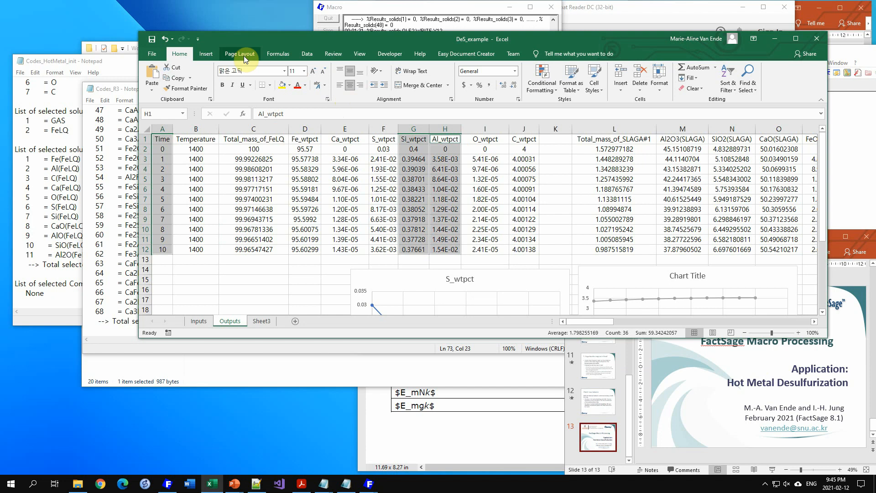
click(204, 54)
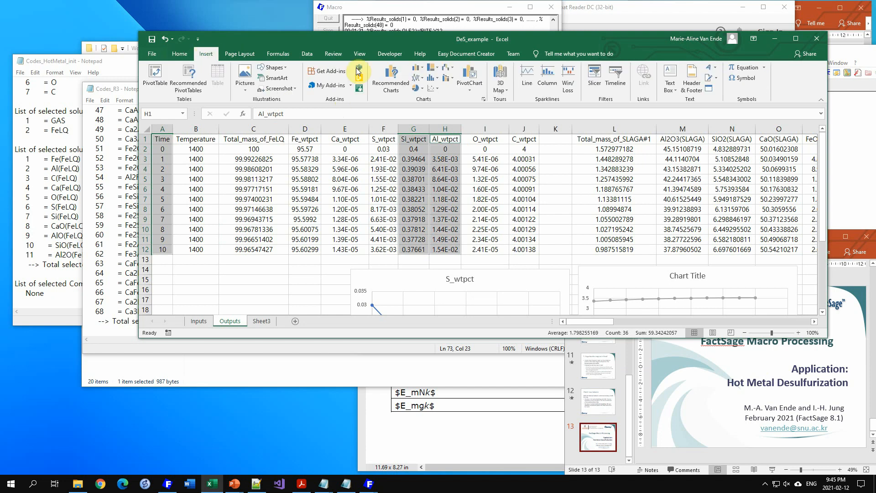
click(433, 88)
click(466, 121)
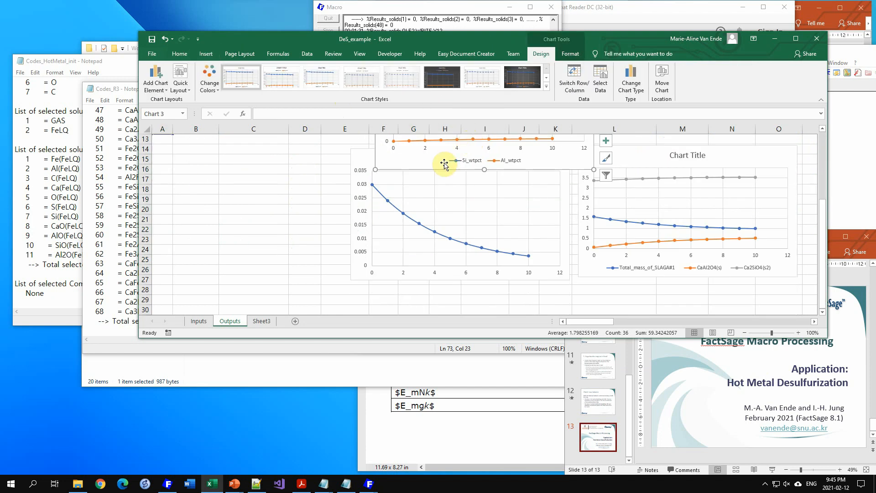
Step: Move the Si_wtpct and Al_wtpct chart below the data table, starting at column A beside the S_wtpct chart
scroll(444, 164, up, 3)
drag(412, 145, 198, 245)
scroll(277, 226, down, 1)
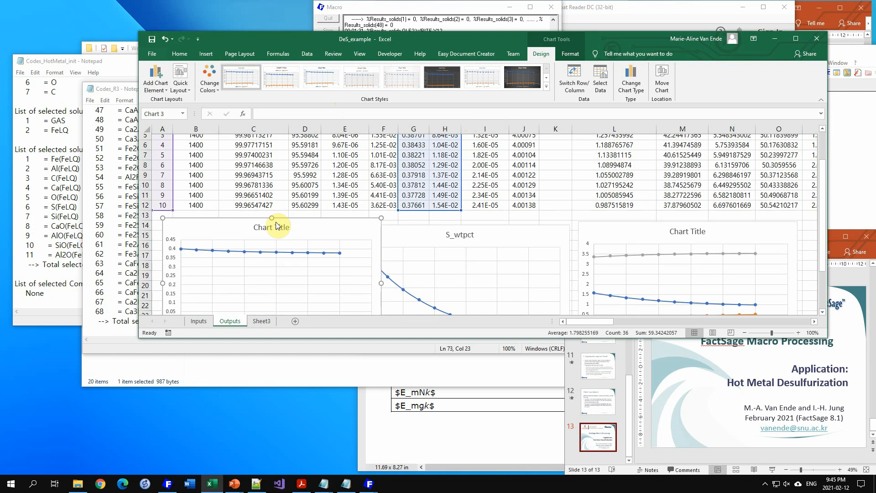
scroll(277, 226, down, 3)
Step: Plot the Al_wtpct series on the secondary axis of the Si_wtpct and Al_wtpct chart
click(307, 242)
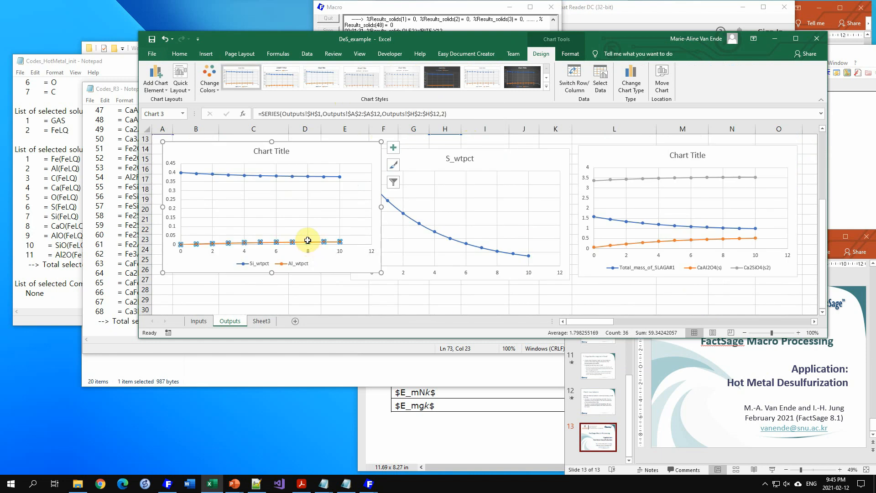
double_click(309, 242)
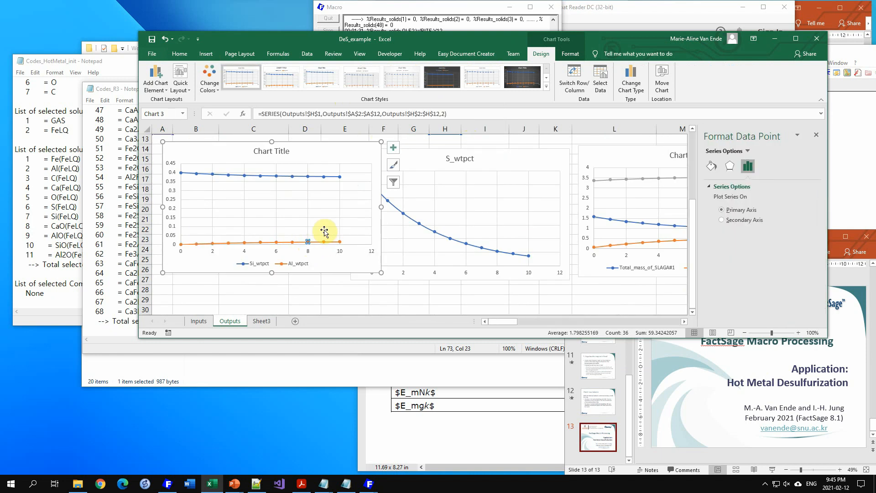
click(322, 228)
click(325, 242)
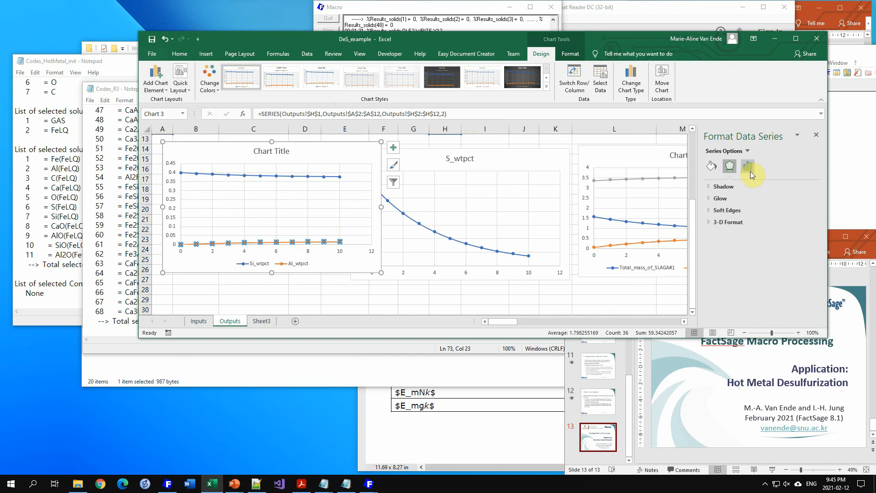
click(748, 167)
click(280, 288)
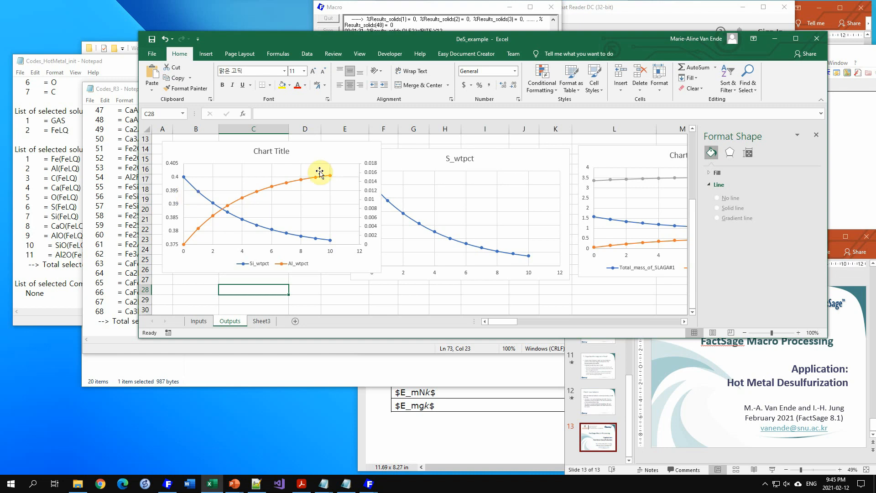
Step: Examine how the SiO2(SLAGA) and Al2O3(SLAGA) contents in rows 2 to 12 change over time
drag(510, 323, 528, 326)
scroll(507, 292, up, 4)
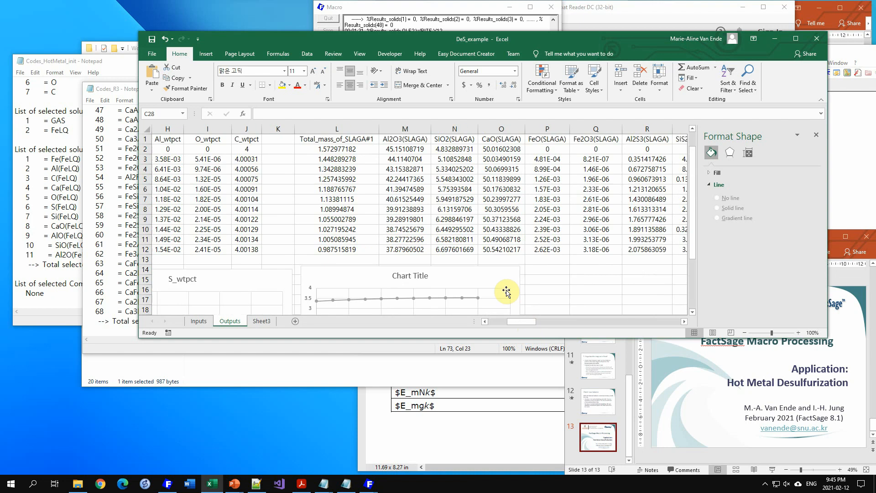
drag(461, 149, 460, 249)
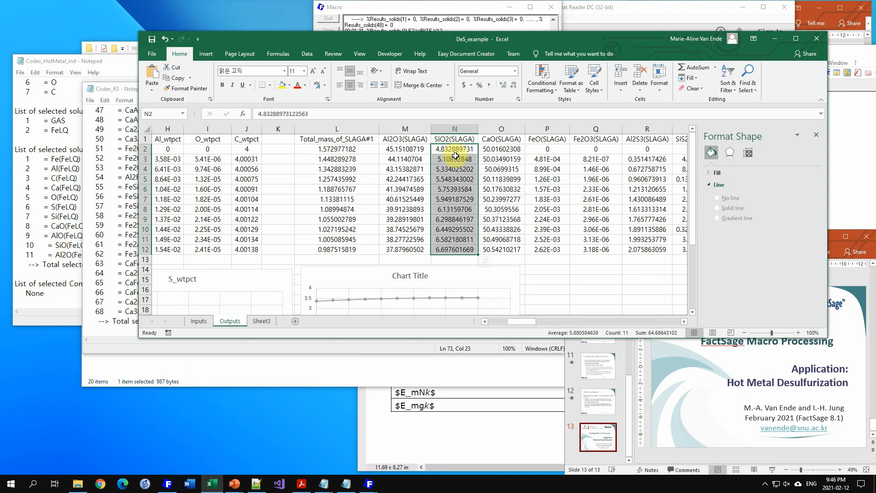
click(424, 168)
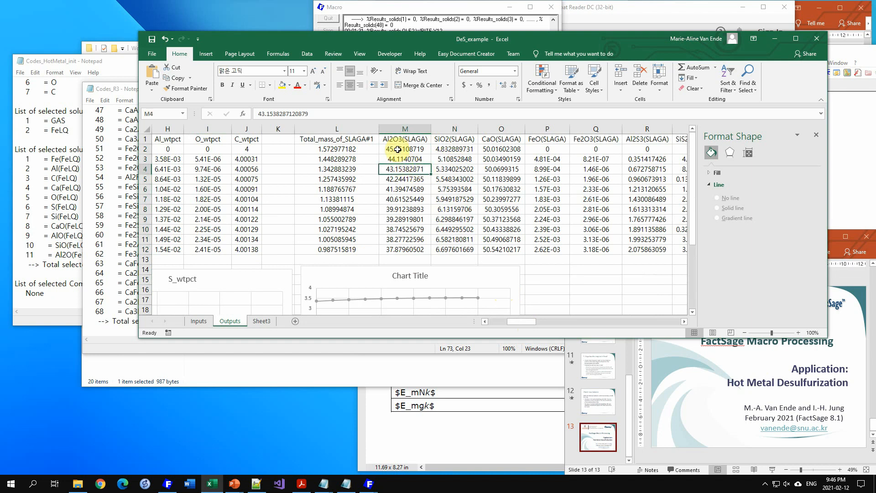
drag(397, 149, 401, 247)
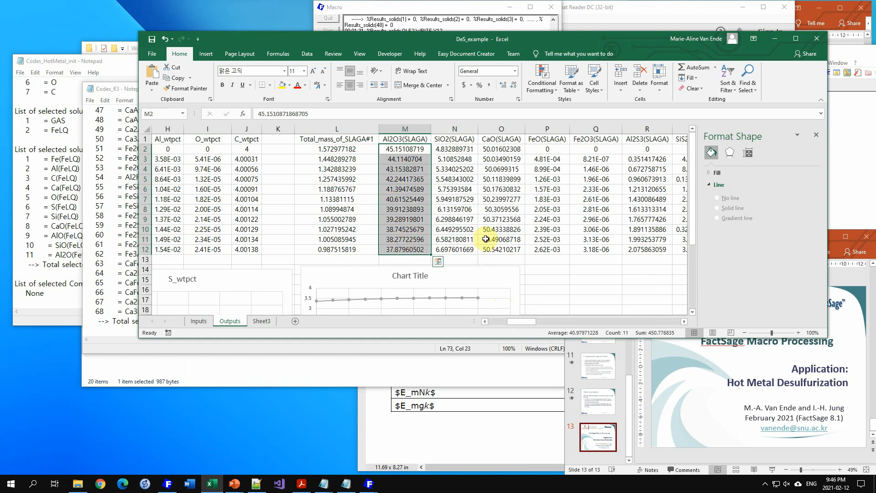
Step: Examine the CaAl2O4(s) and Ca2SiO4(s2) curves against the slag mass, and compare them with the other charts
scroll(488, 241, down, 2)
scroll(488, 241, up, 2)
scroll(456, 238, down, 3)
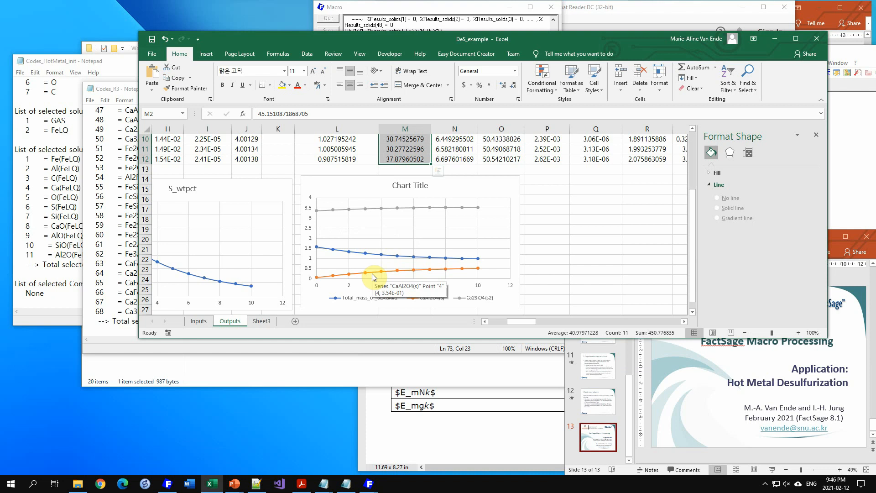
mouse_move(330, 209)
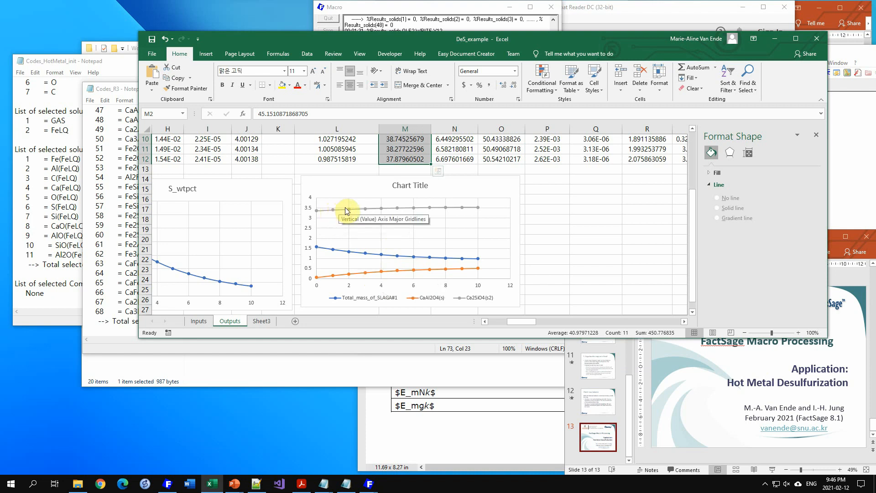
click(560, 246)
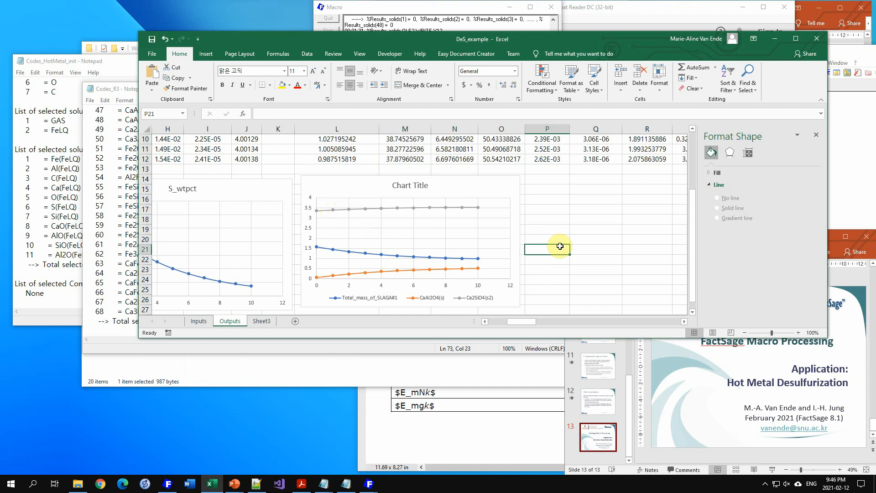
scroll(560, 246, down, 1)
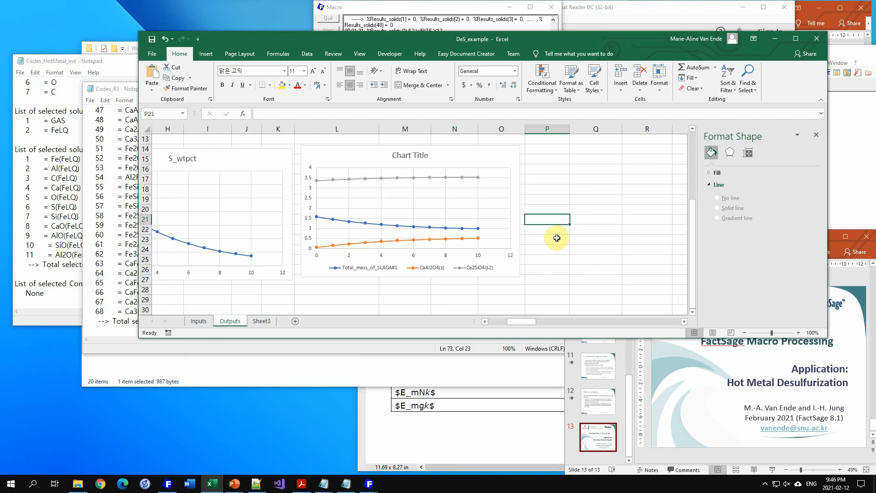
drag(525, 322, 511, 322)
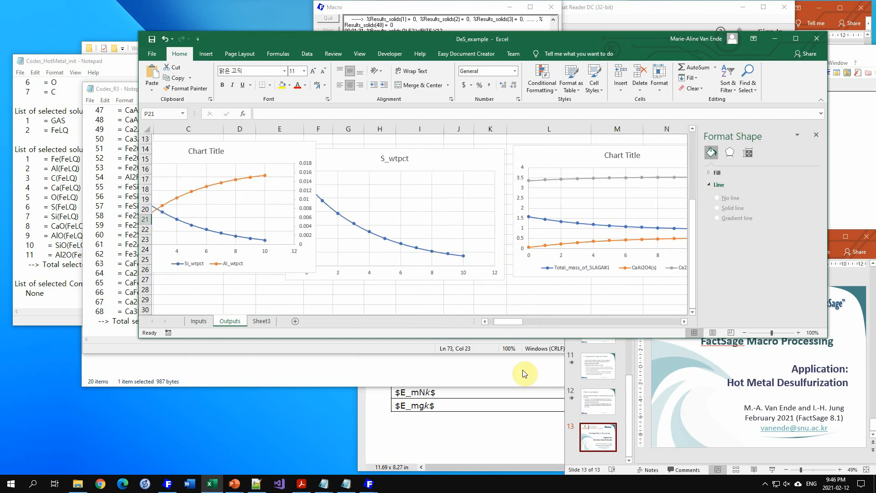
Step: Switch to the FactSage macro presentation in PowerPoint and show the closing slide full screen
click(666, 420)
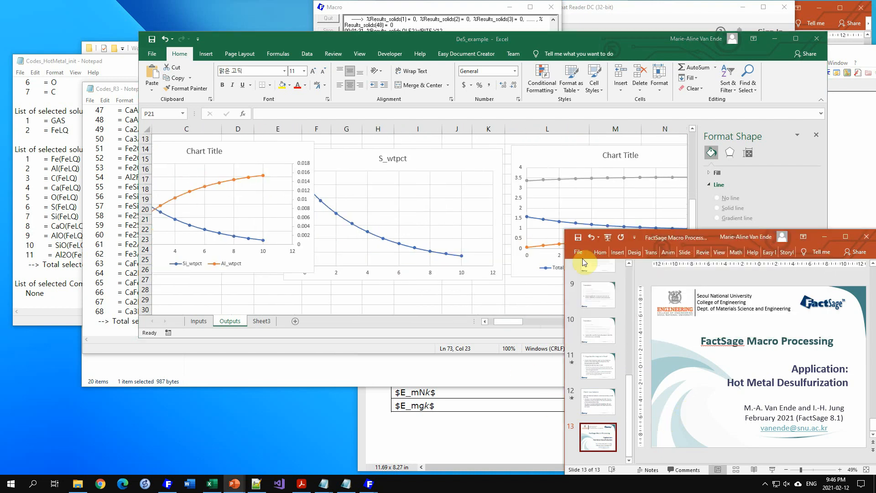
click(605, 238)
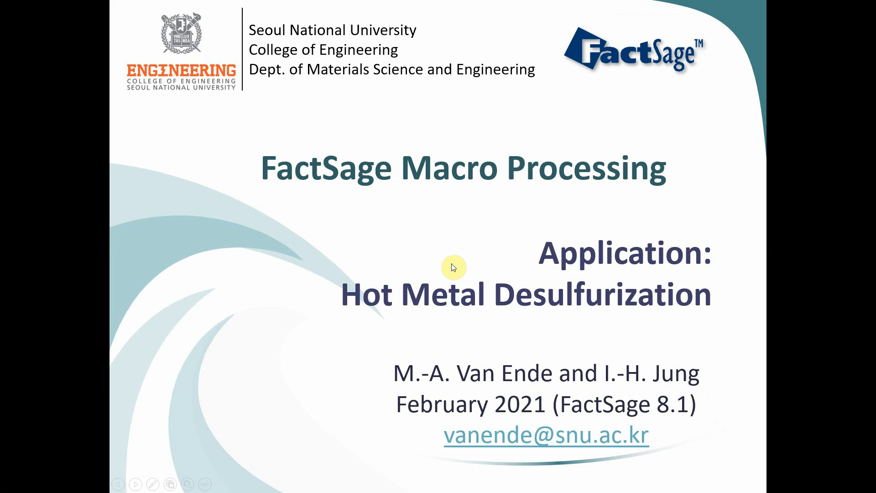